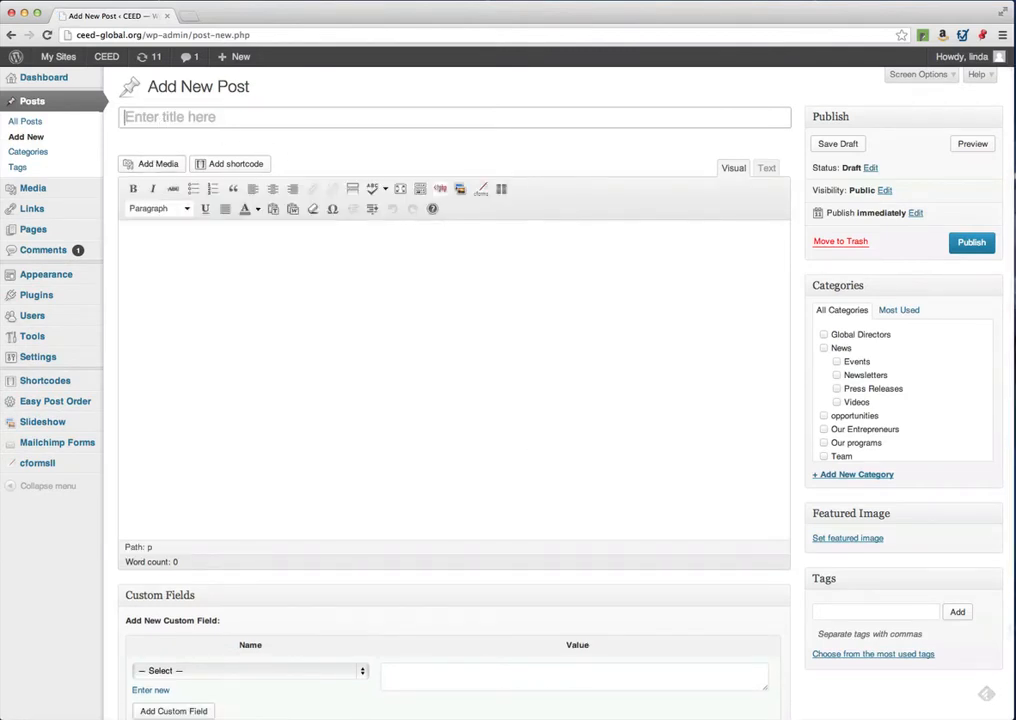
# - Switch to the Israel and Jordan trip document and copy its heading line
pyautogui.click(1011, 714)
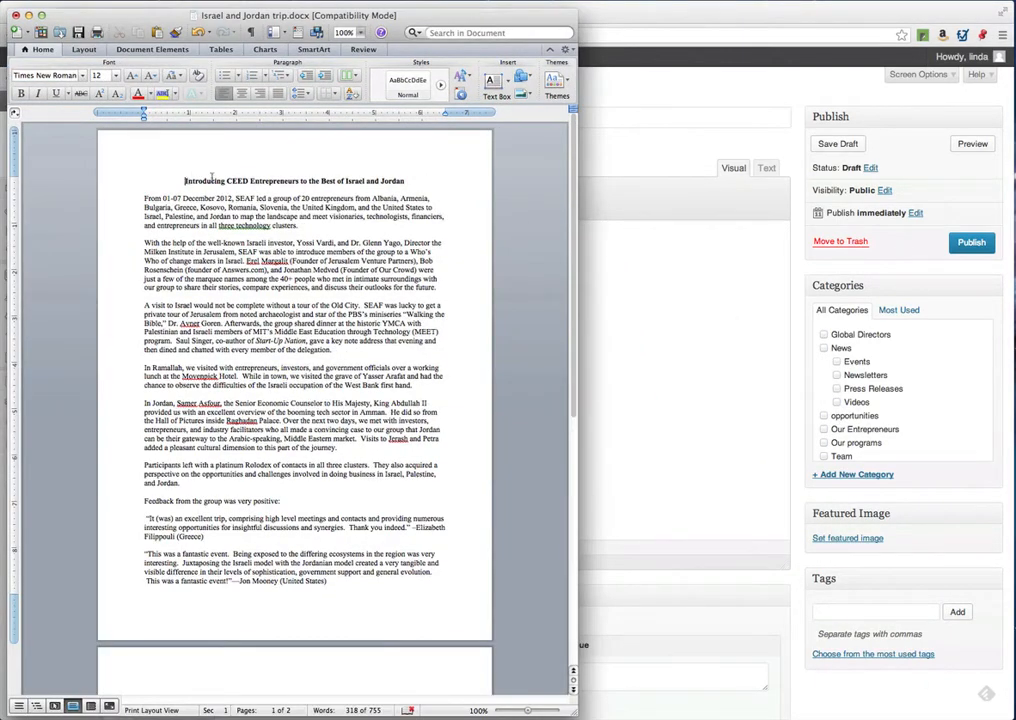
pyautogui.moveTo(184, 181); pyautogui.dragTo(404, 180)
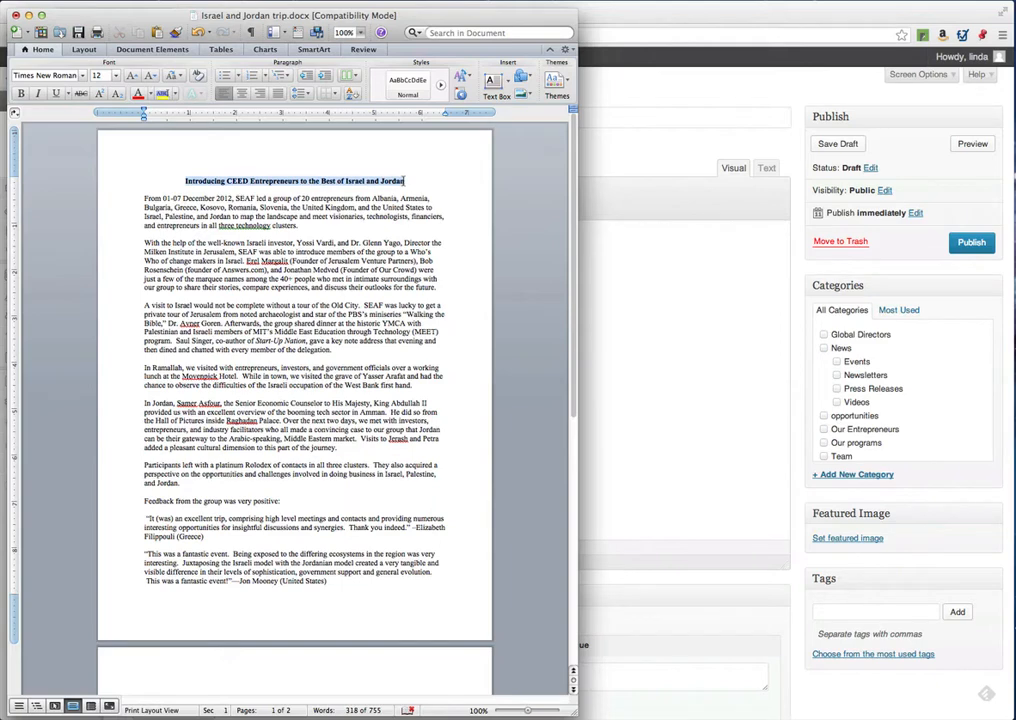
pyautogui.rightClick(406, 179)
pyautogui.click(428, 197)
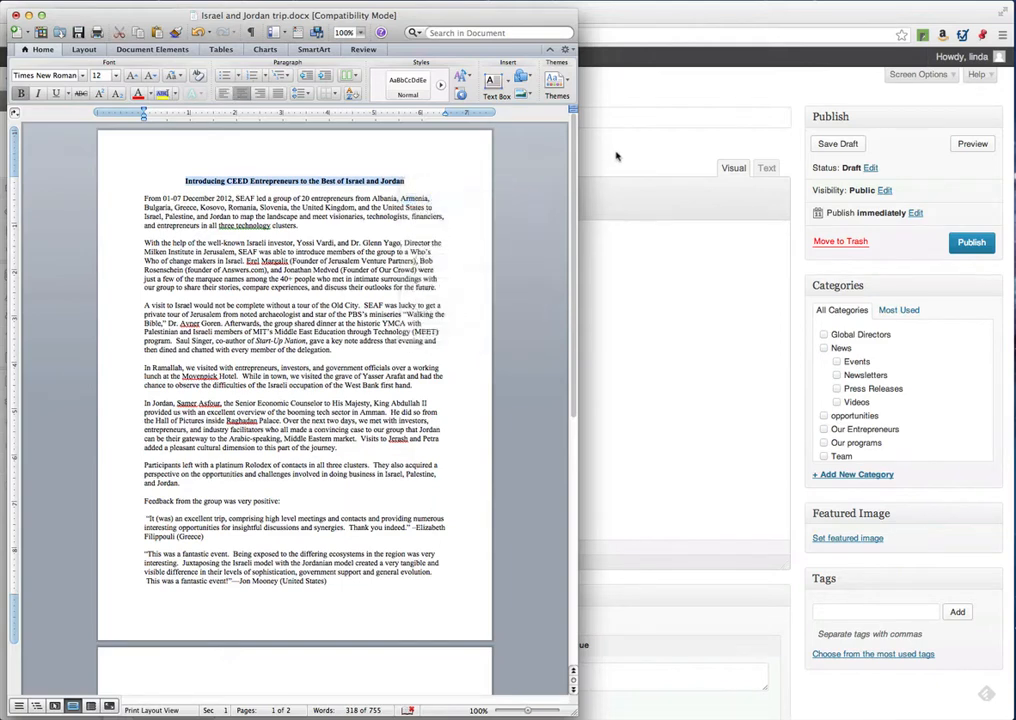
# - Return to the new post and paste the heading as the post title
pyautogui.press('super+h')
pyautogui.rightClick(306, 120)
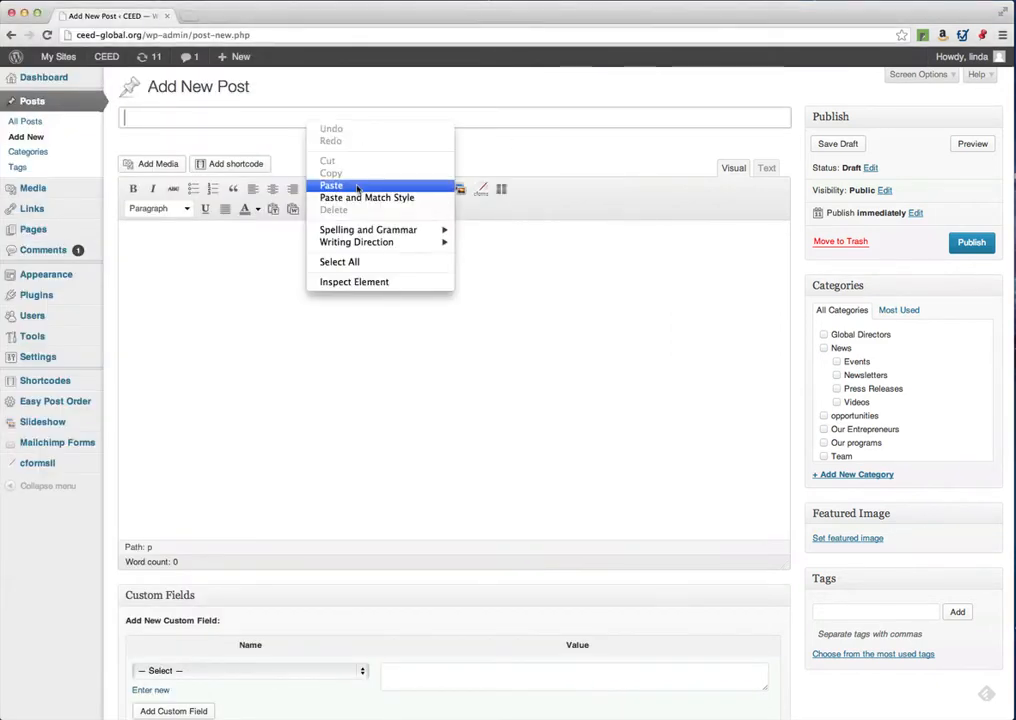
pyautogui.click(325, 184)
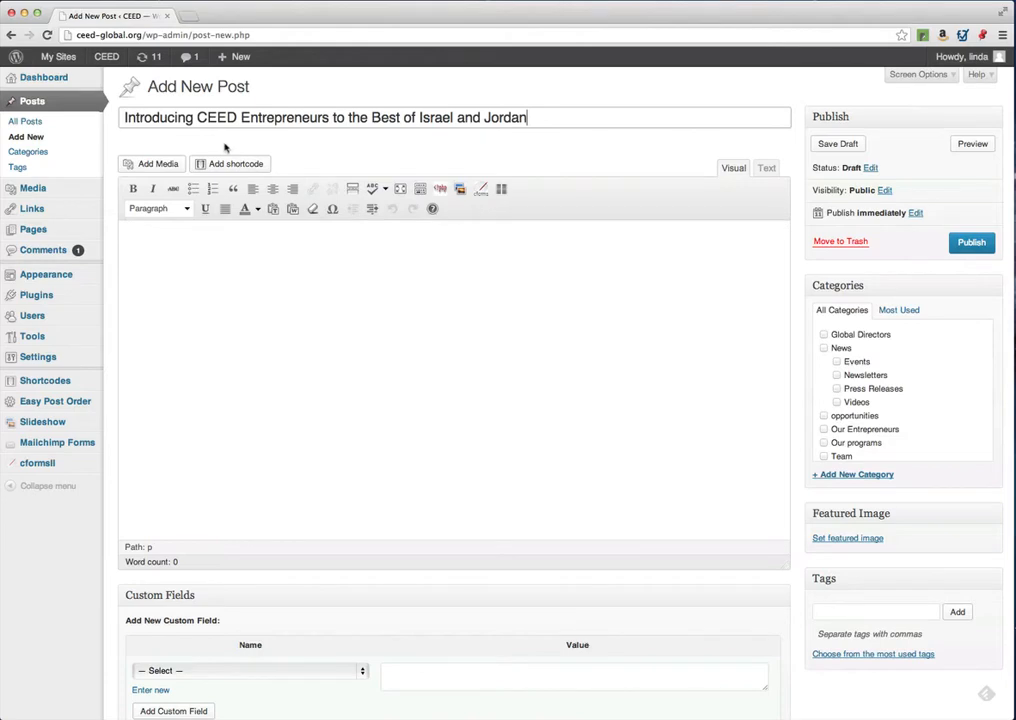
# - Copy the document's body text from the first paragraph to the end and paste it into the post content
pyautogui.click(290, 268)
pyautogui.press('super+Tab')
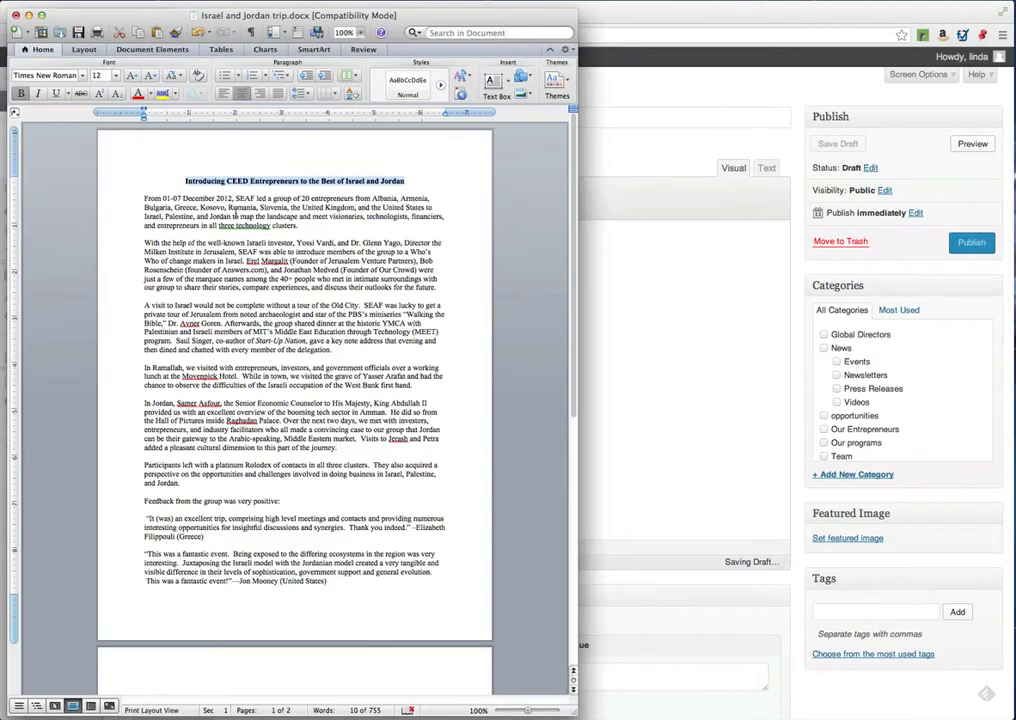
pyautogui.moveTo(141, 195); pyautogui.dragTo(371, 592)
pyautogui.rightClick(327, 529)
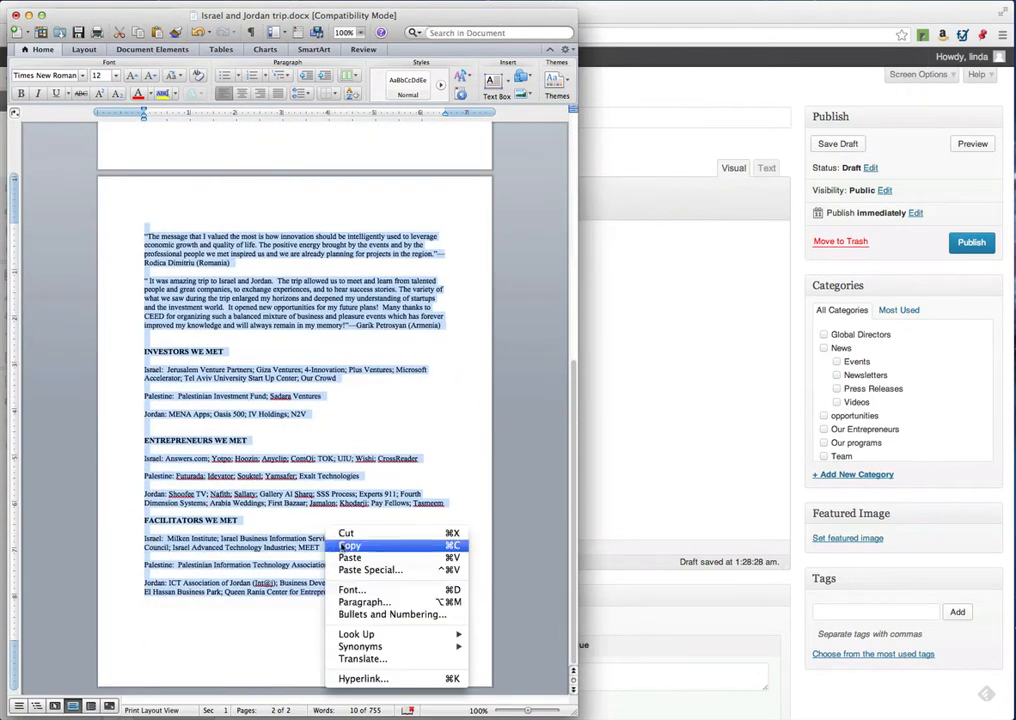
pyautogui.click(345, 546)
pyautogui.click(594, 413)
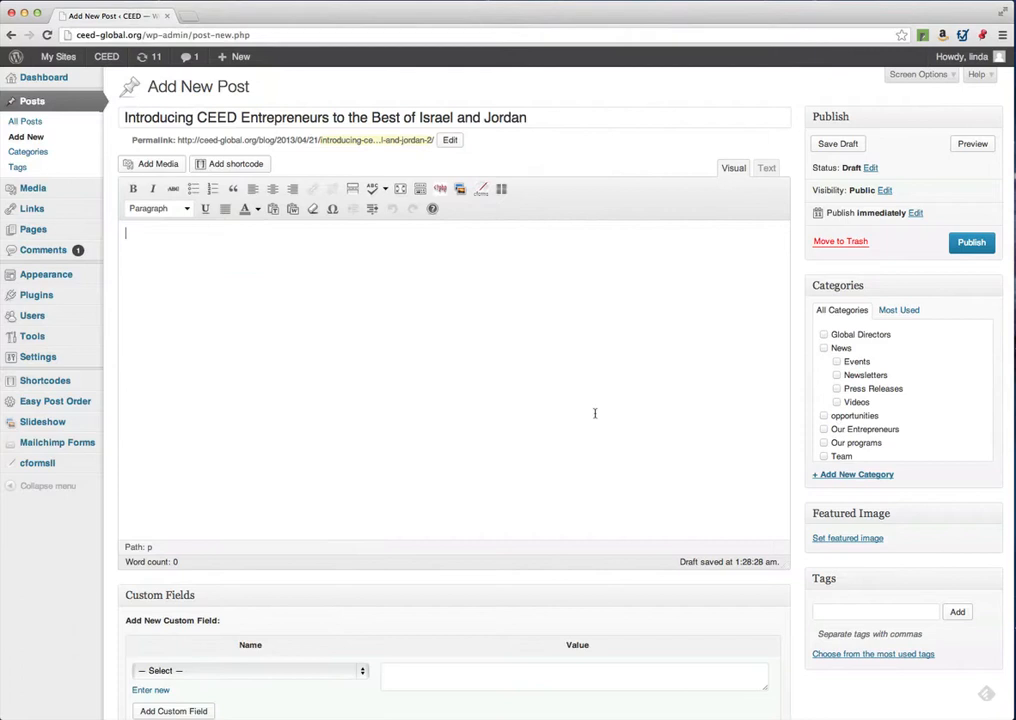
pyautogui.rightClick(390, 329)
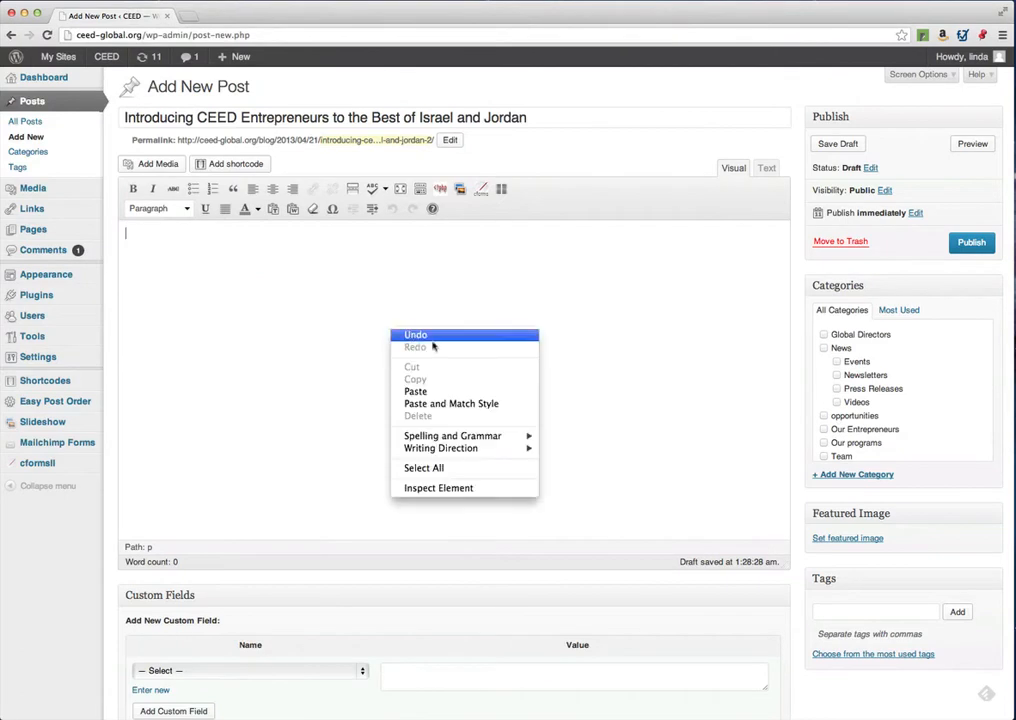
pyautogui.click(470, 392)
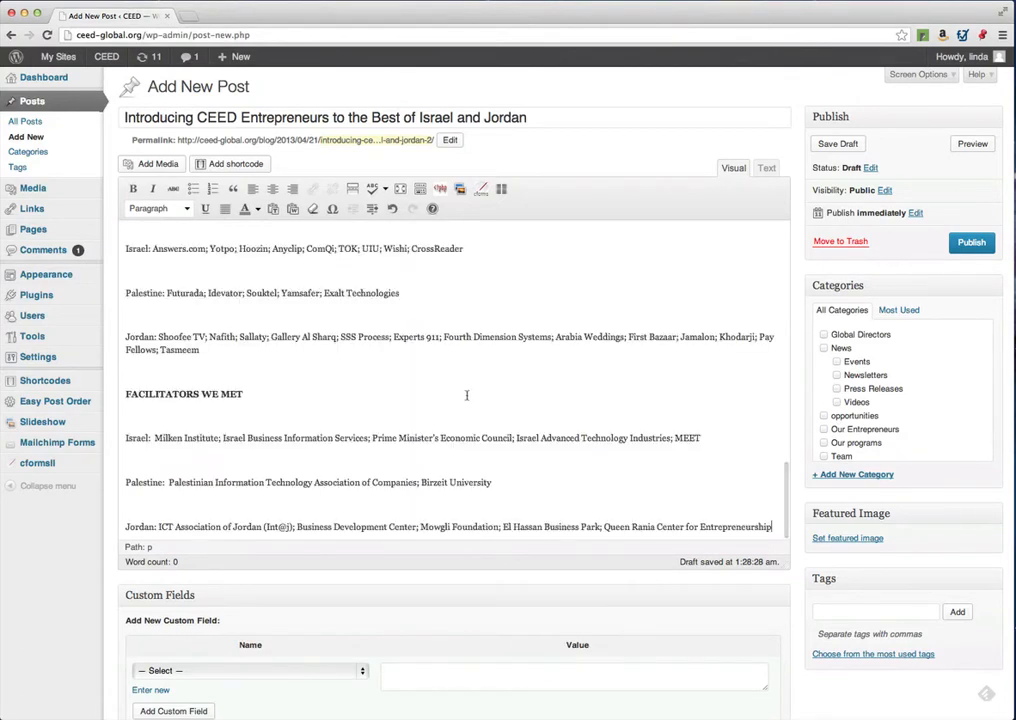
# - Edit the post's permalink slug to jordantrip
pyautogui.scroll(3, 463, 389)
pyautogui.scroll(10, 461, 388)
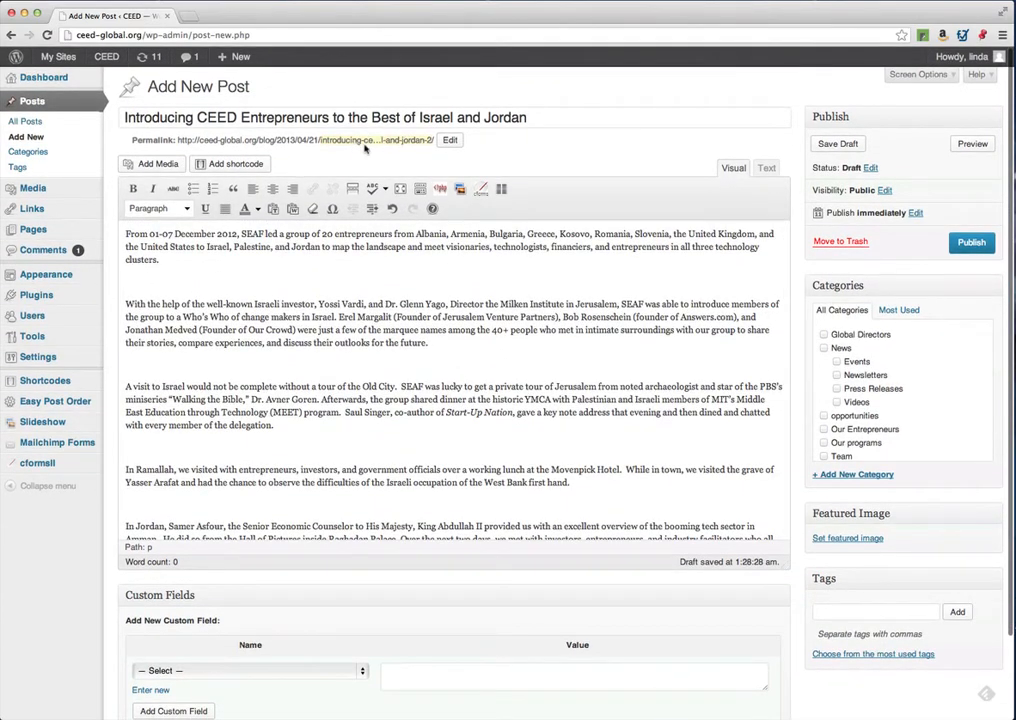
pyautogui.click(450, 140)
pyautogui.click(391, 140)
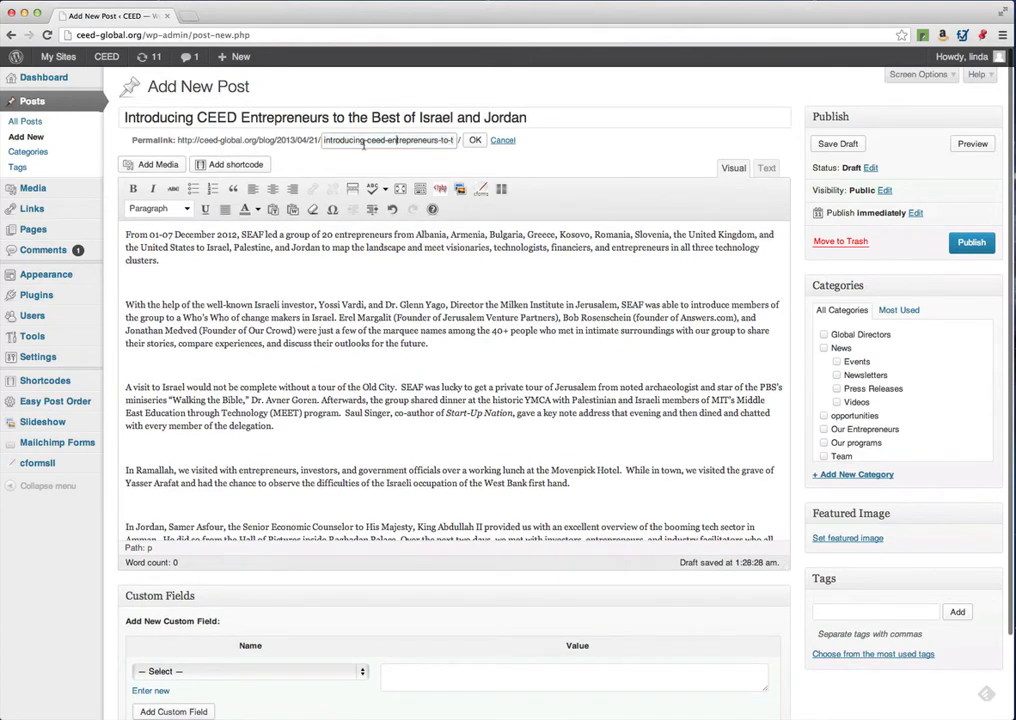
pyautogui.moveTo(344, 140); pyautogui.dragTo(414, 140)
pyautogui.click(414, 140)
pyautogui.moveTo(327, 140); pyautogui.dragTo(475, 140)
pyautogui.click(425, 140)
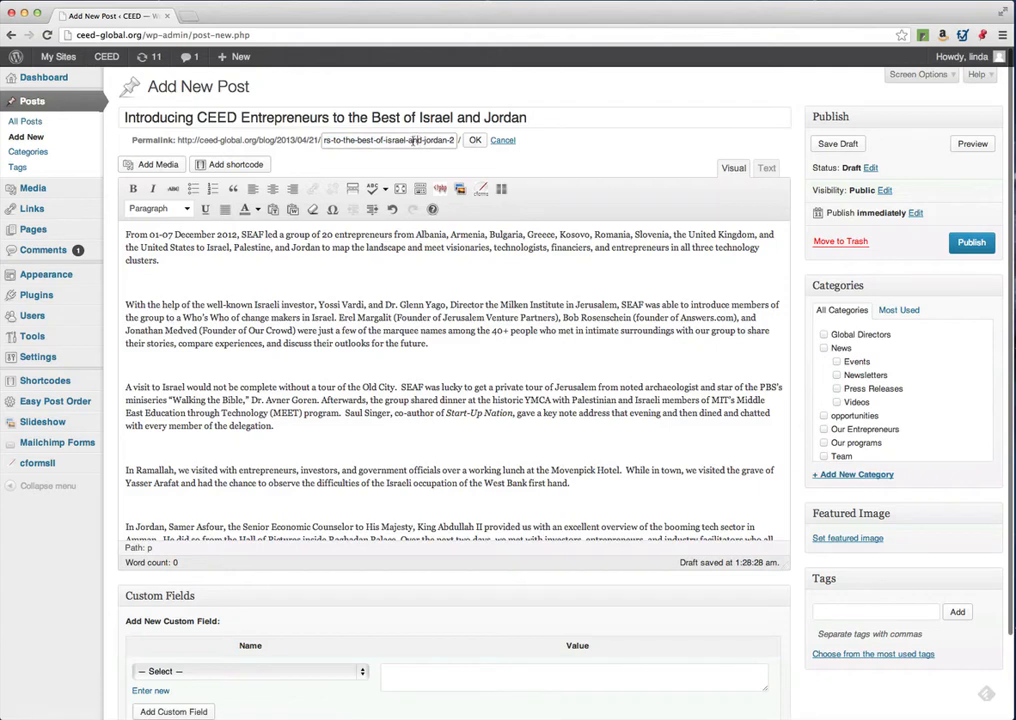
pyautogui.moveTo(414, 140); pyautogui.dragTo(256, 140)
pyautogui.click(351, 140)
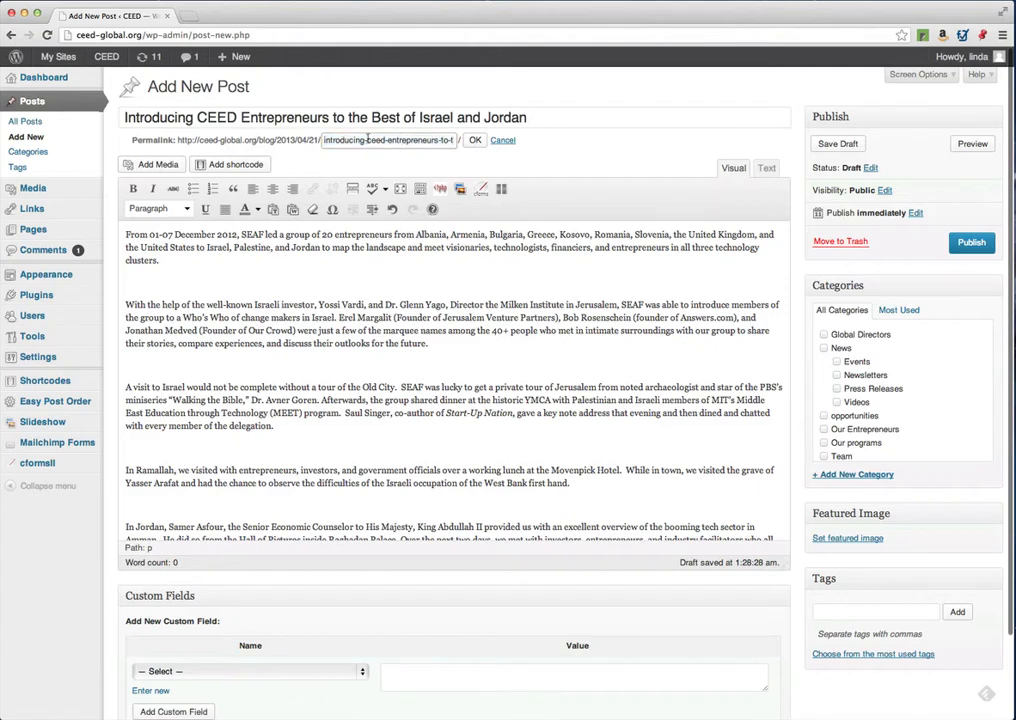
pyautogui.tripleClick(368, 140)
pyautogui.write('jordantrip')
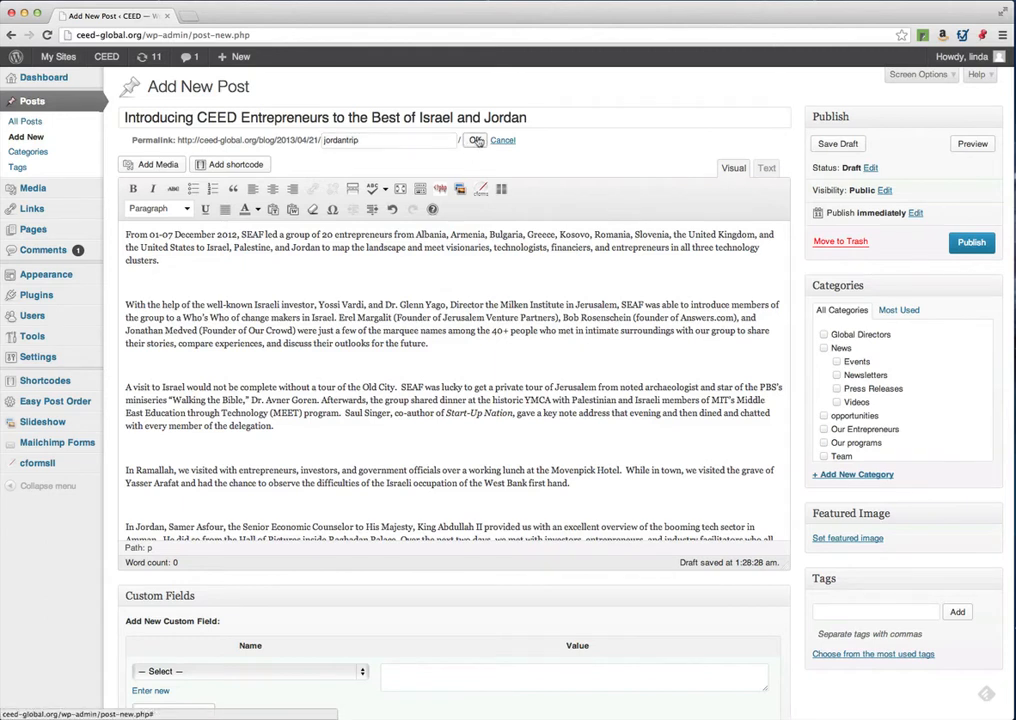
# - Delete the empty lines between the article's body paragraphs down to the feedback introduction
pyautogui.click(248, 286)
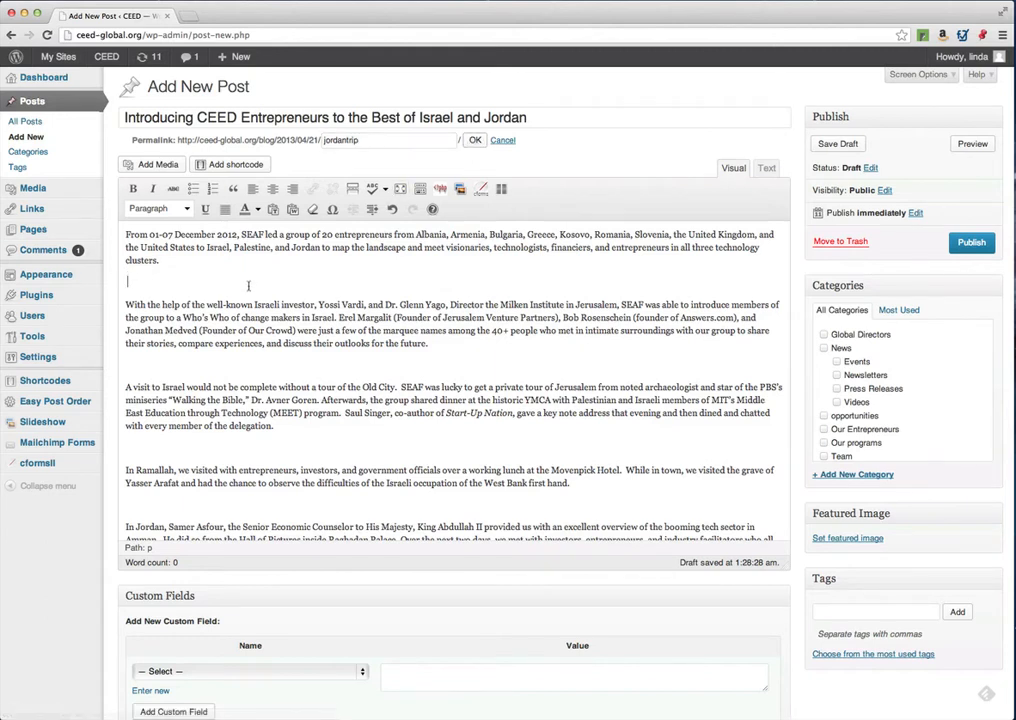
pyautogui.scroll(-15, 250, 283)
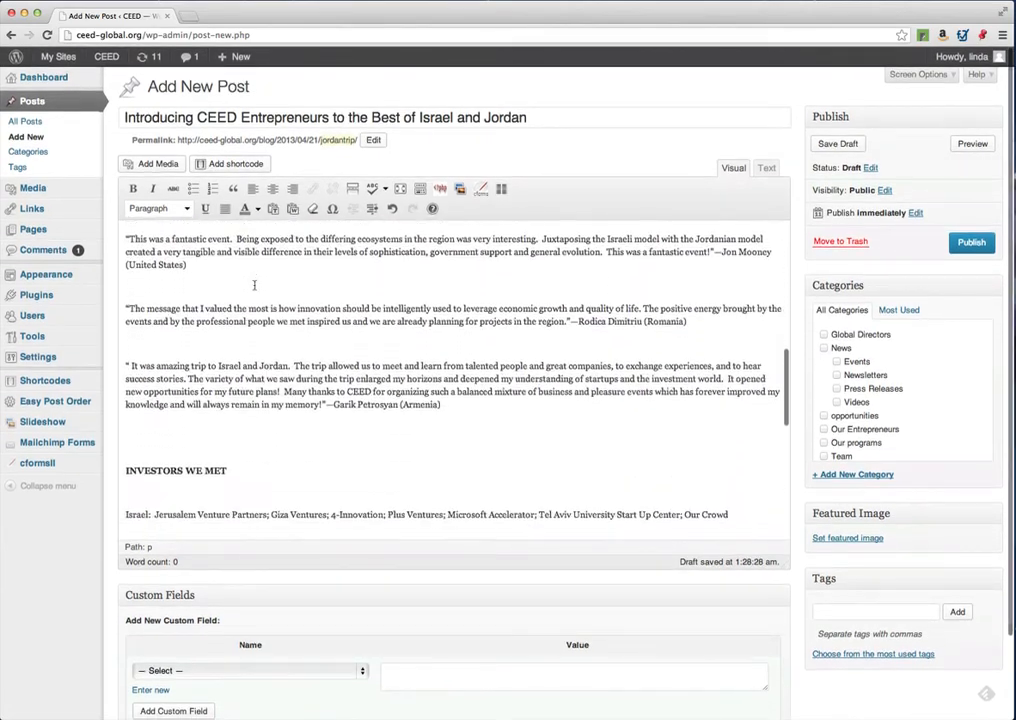
pyautogui.scroll(20, 254, 285)
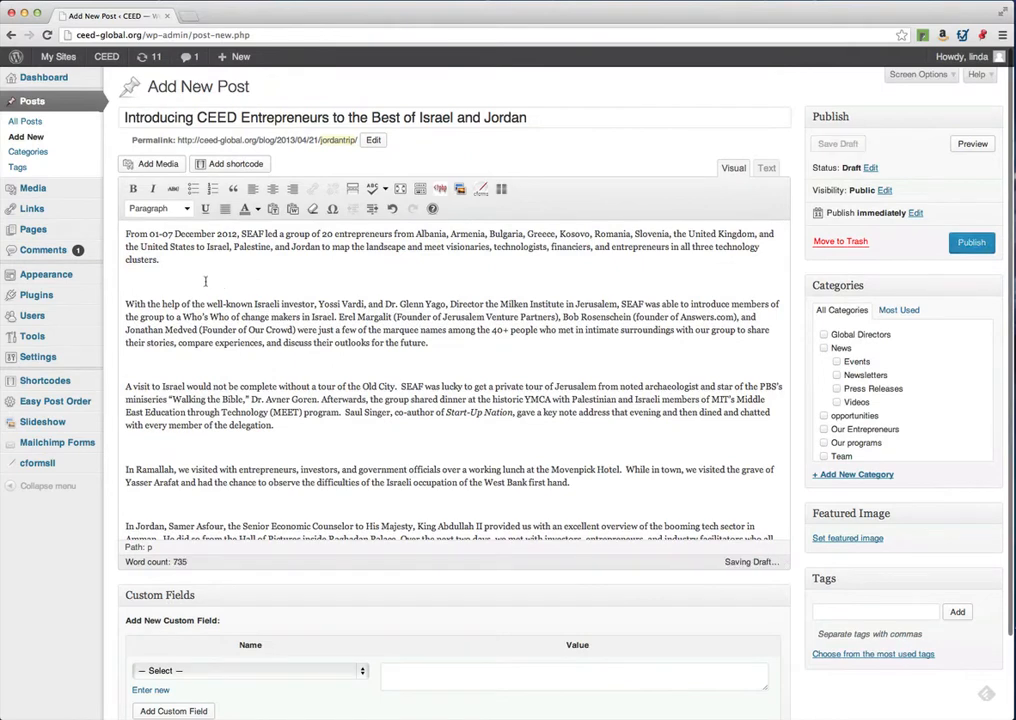
pyautogui.press('BackSpace')
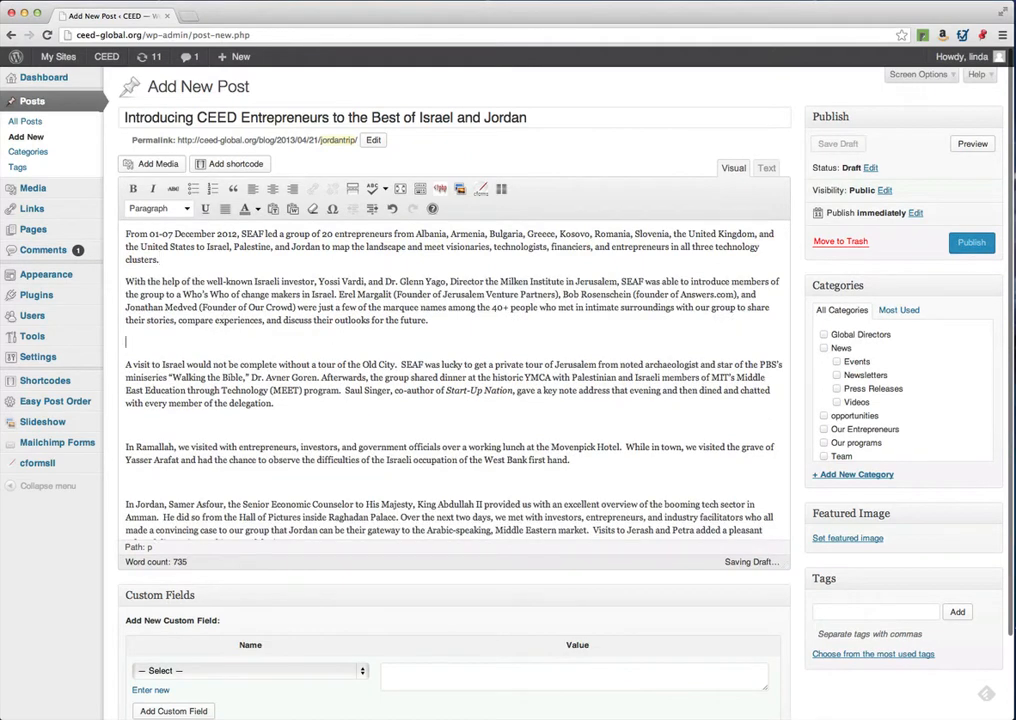
pyautogui.press('BackSpace')
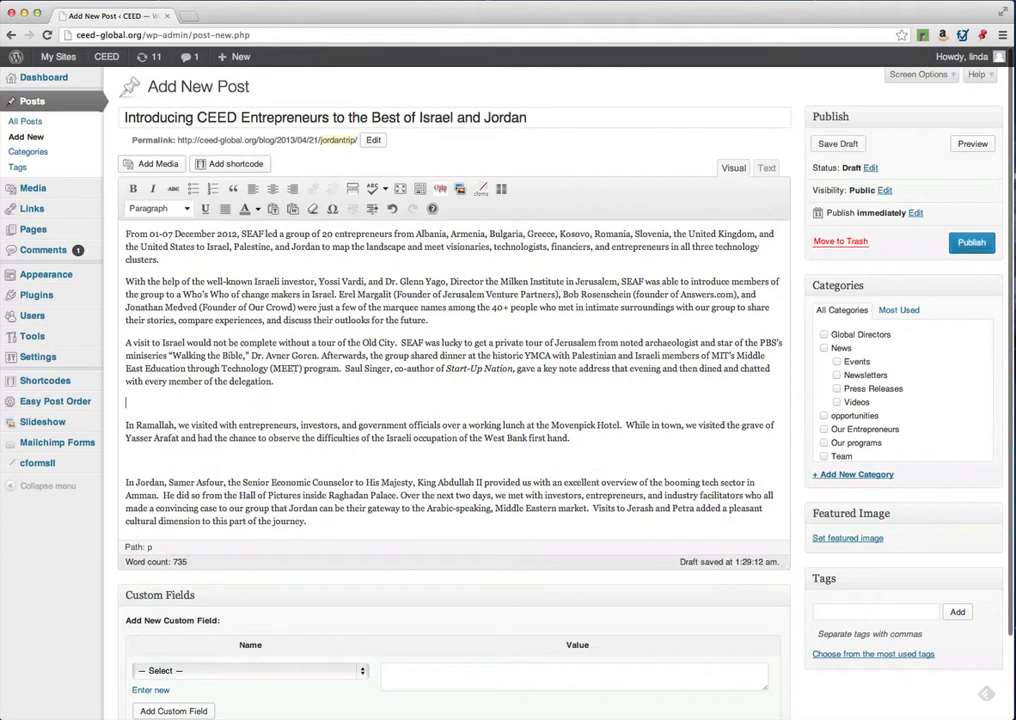
pyautogui.press('BackSpace')
pyautogui.press('BackSpace')
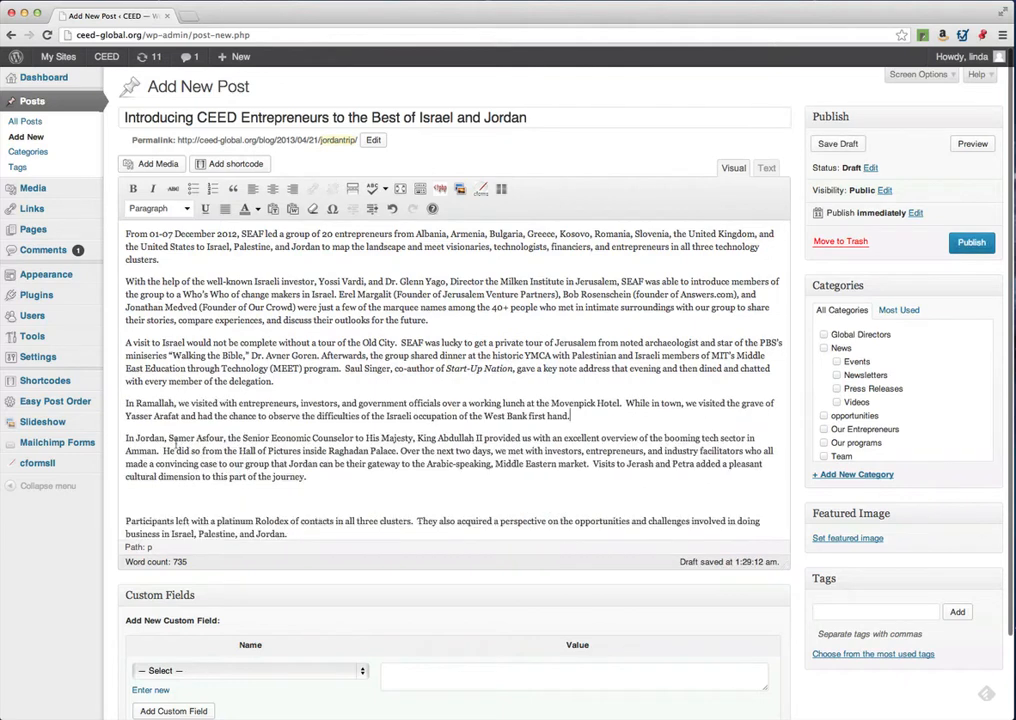
pyautogui.press('BackSpace')
pyautogui.scroll(-2, 172, 498)
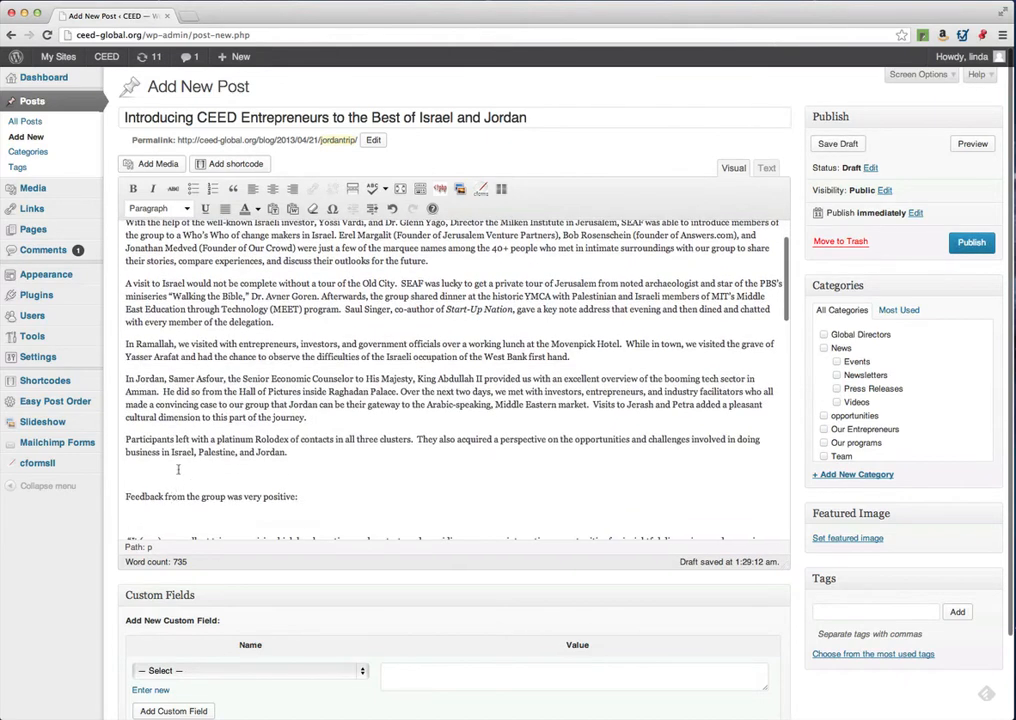
pyautogui.click(179, 470)
pyautogui.press('BackSpace')
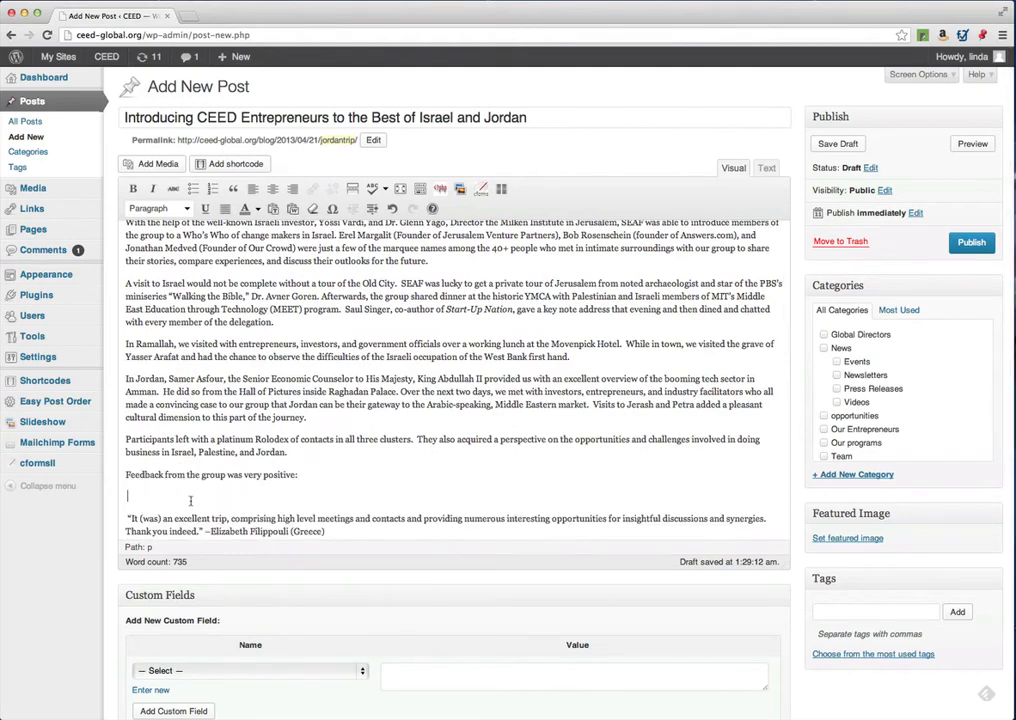
pyautogui.press('BackSpace')
# - Delete the empty lines between the feedback quotes
pyautogui.scroll(-2, 197, 502)
pyautogui.click(197, 467)
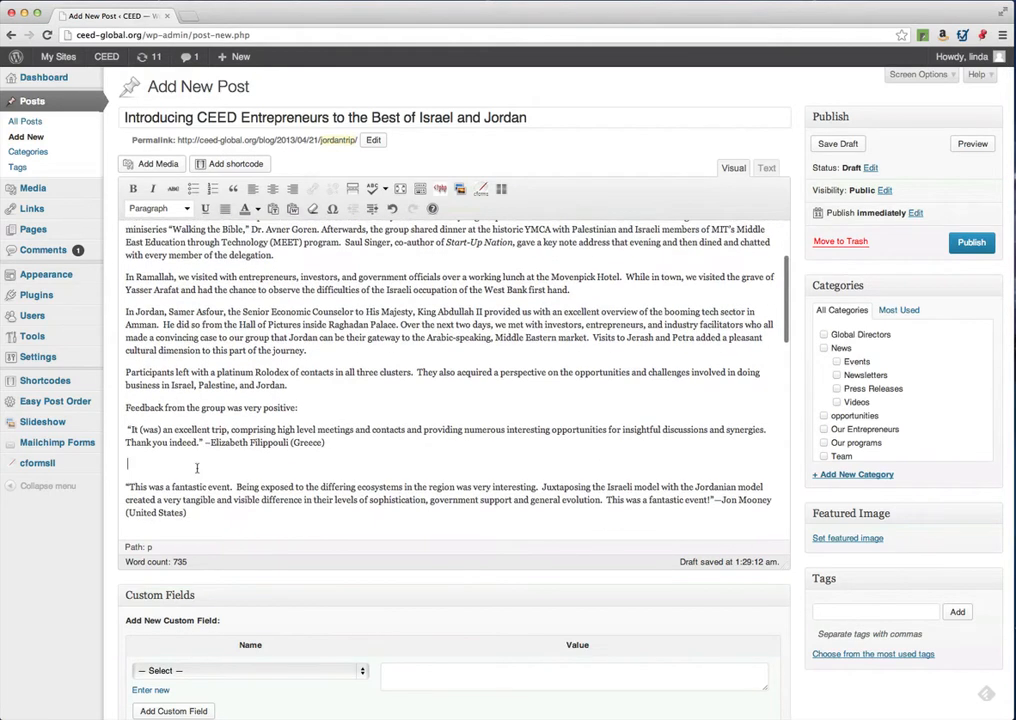
pyautogui.press('BackSpace')
pyautogui.press('BackSpace')
pyautogui.scroll(-2, 205, 506)
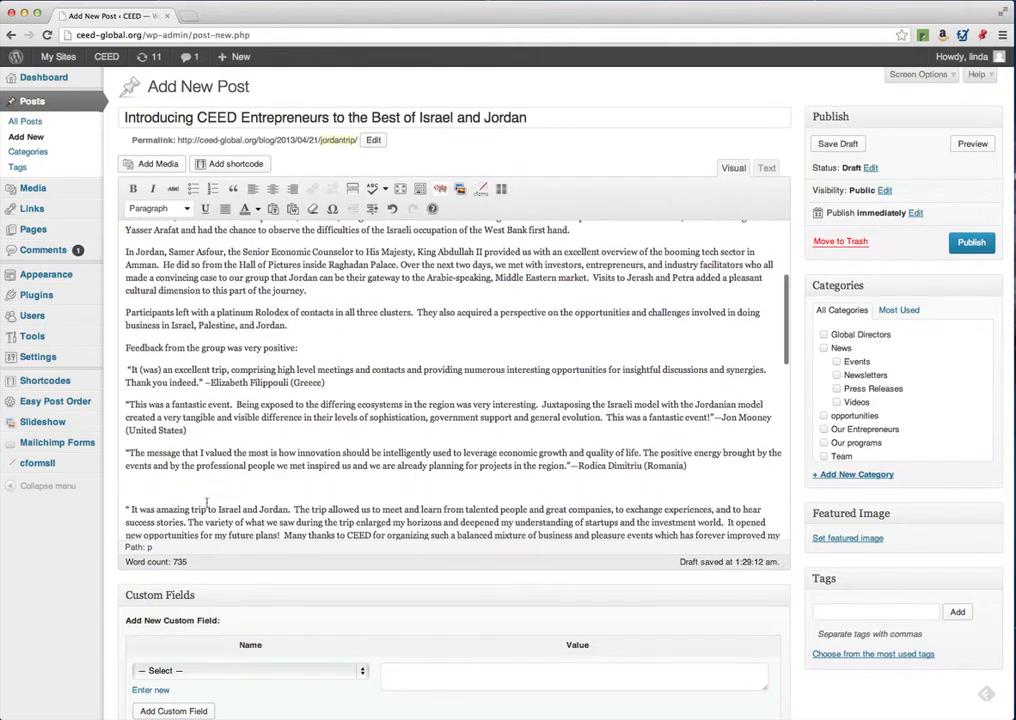
pyautogui.click(205, 487)
pyautogui.press('BackSpace')
# - Italicize each of the four feedback quotes
pyautogui.scroll(-2, 205, 480)
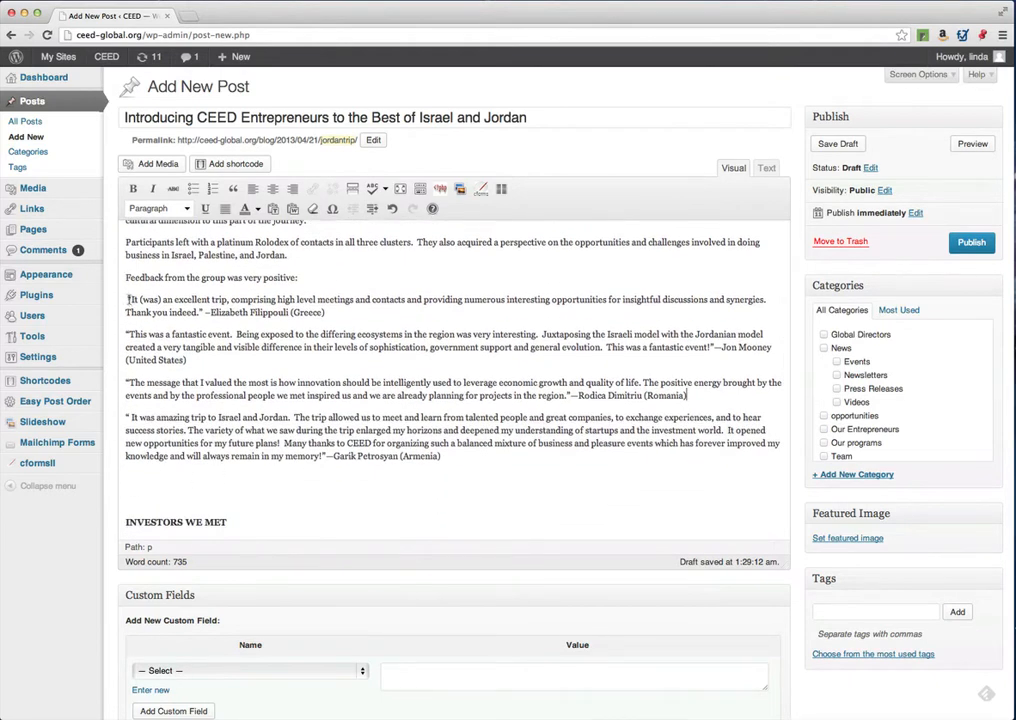
pyautogui.moveTo(128, 299); pyautogui.dragTo(202, 312)
pyautogui.click(152, 188)
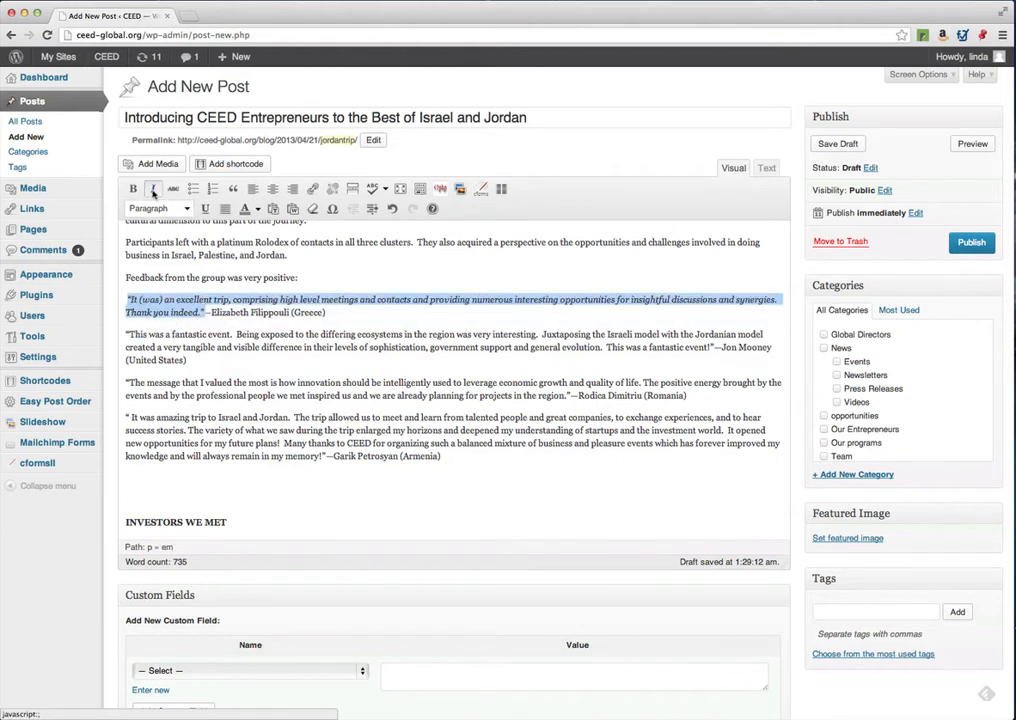
pyautogui.moveTo(127, 334); pyautogui.dragTo(712, 347)
pyautogui.click(152, 188)
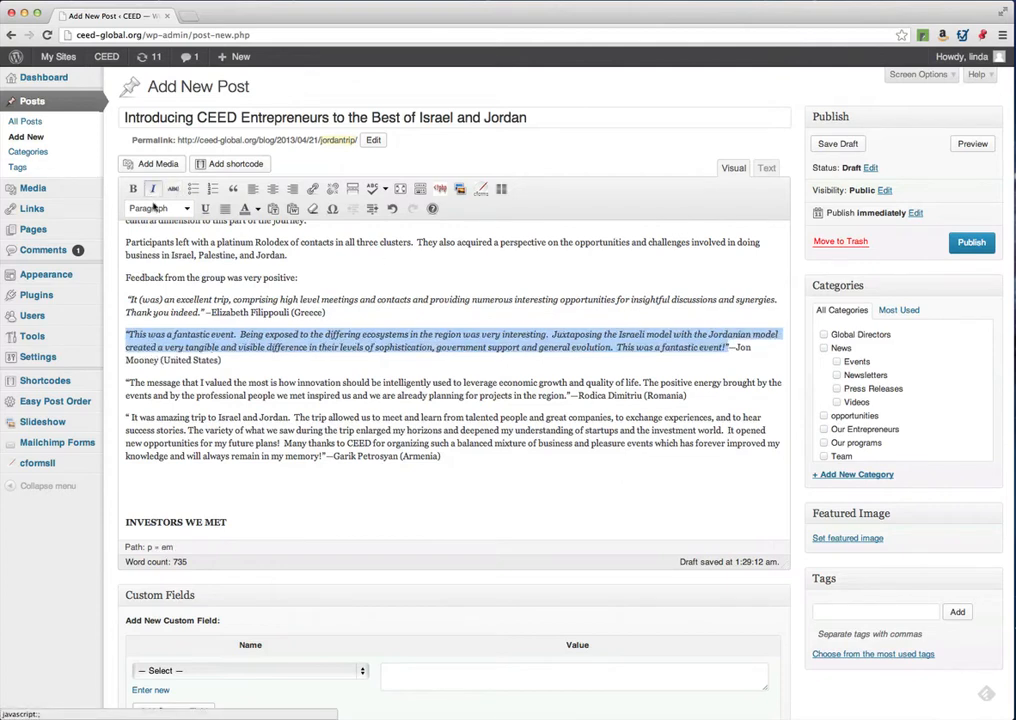
pyautogui.click(127, 381)
pyautogui.moveTo(127, 381); pyautogui.dragTo(568, 395)
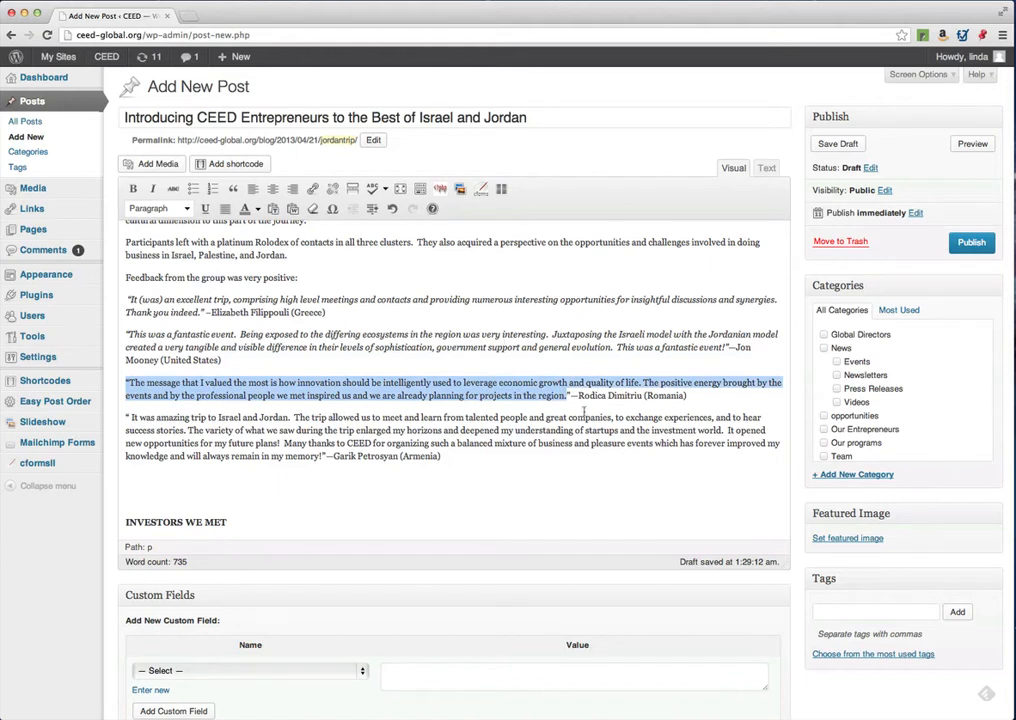
pyautogui.click(152, 188)
pyautogui.moveTo(127, 416); pyautogui.dragTo(322, 456)
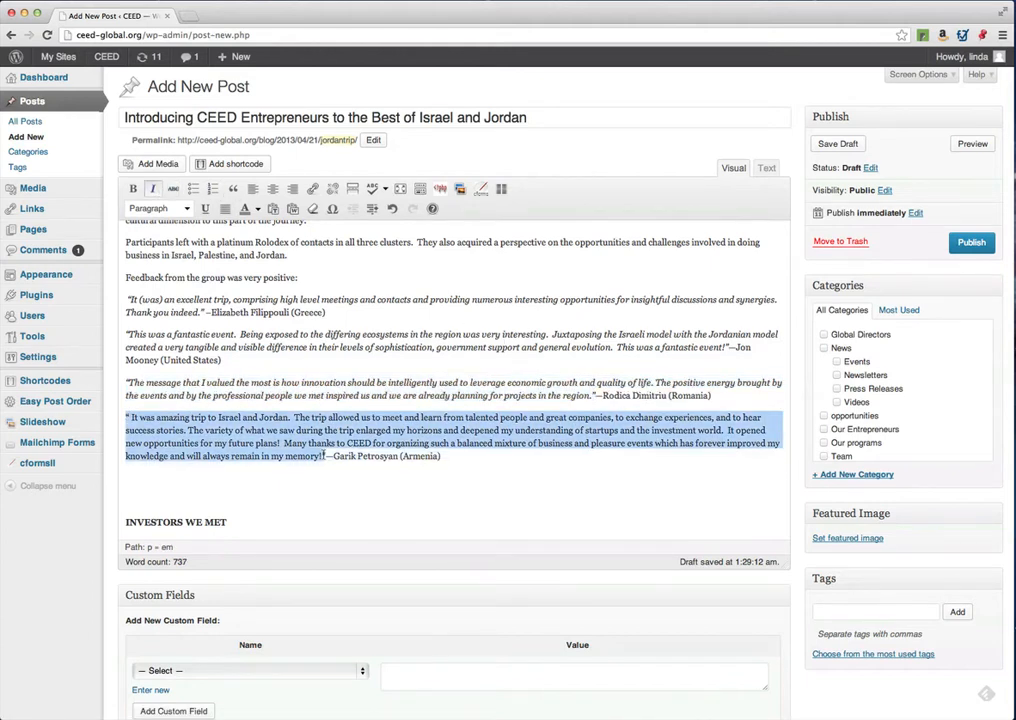
pyautogui.click(152, 189)
# - Delete the empty lines around the INVESTORS WE MET heading and between its country lines
pyautogui.click(340, 481)
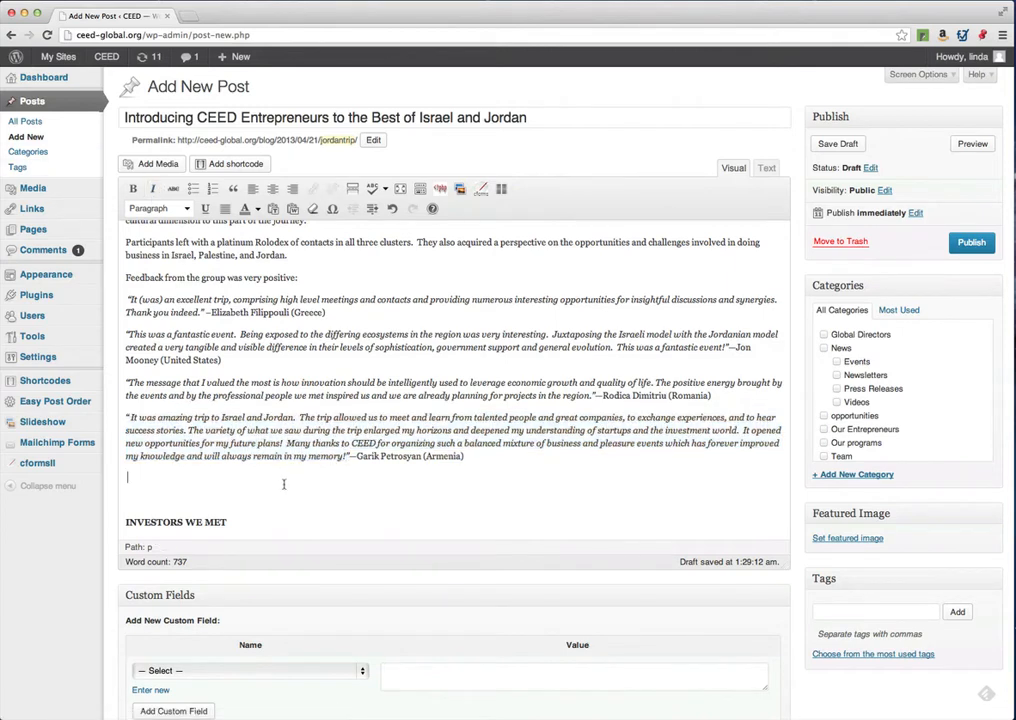
pyautogui.press('BackSpace')
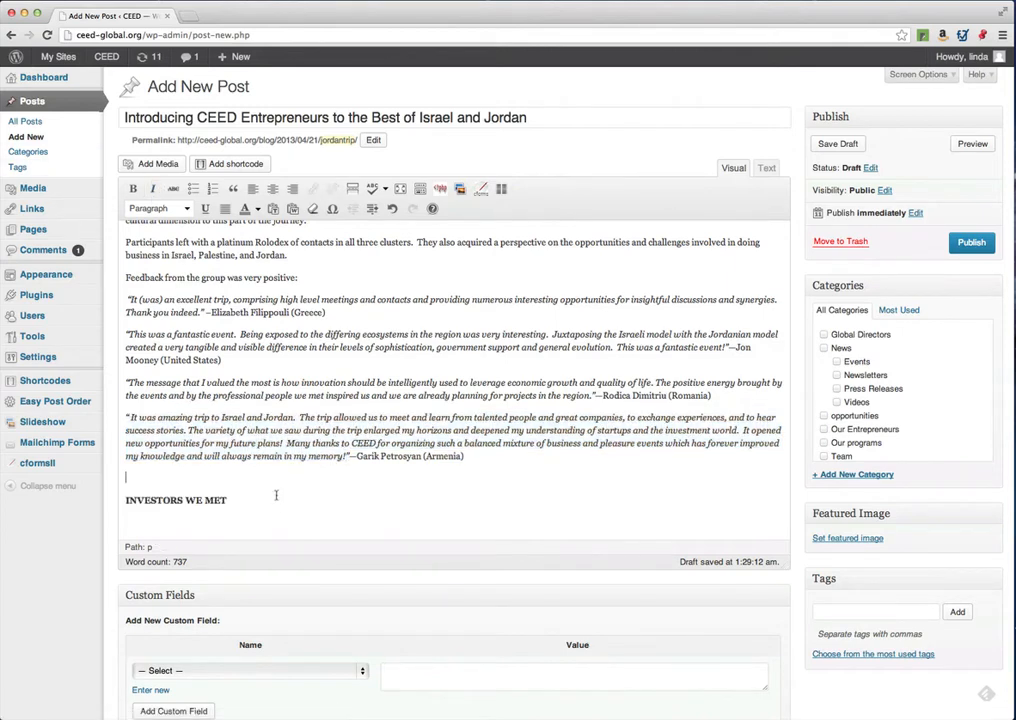
pyautogui.press('BackSpace')
pyautogui.click(228, 472)
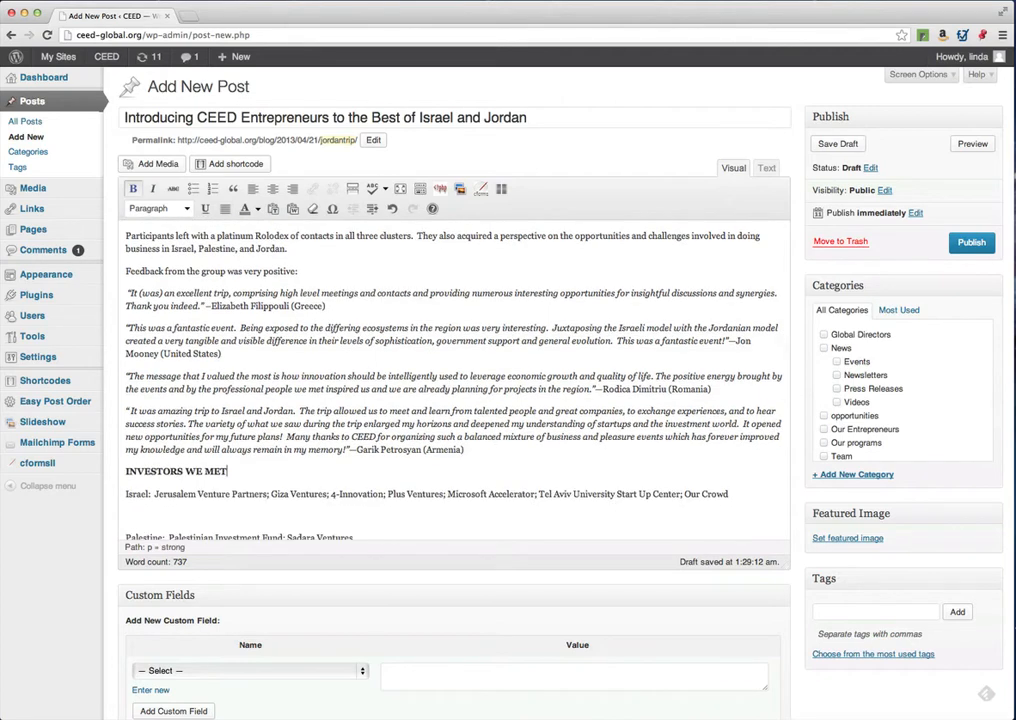
pyautogui.click(280, 518)
pyautogui.scroll(-2, 280, 518)
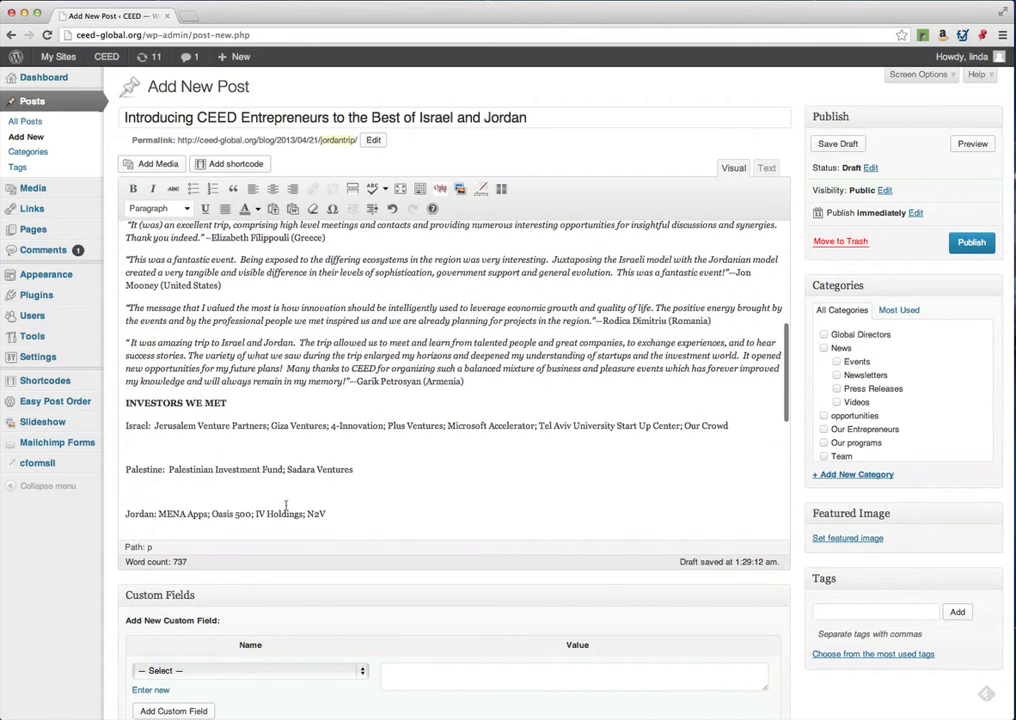
pyautogui.press('BackSpace')
pyautogui.click(244, 470)
pyautogui.press('BackSpace')
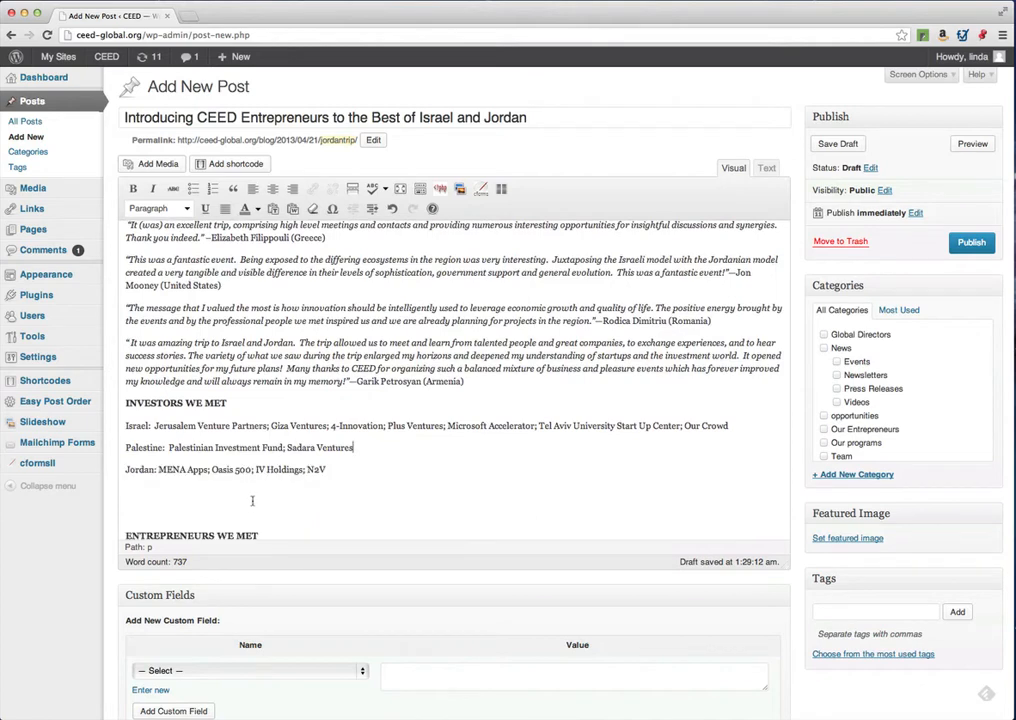
# - Delete the empty lines between the country lines under the ENTREPRENEURS WE MET heading
pyautogui.click(254, 505)
pyautogui.scroll(-3, 281, 513)
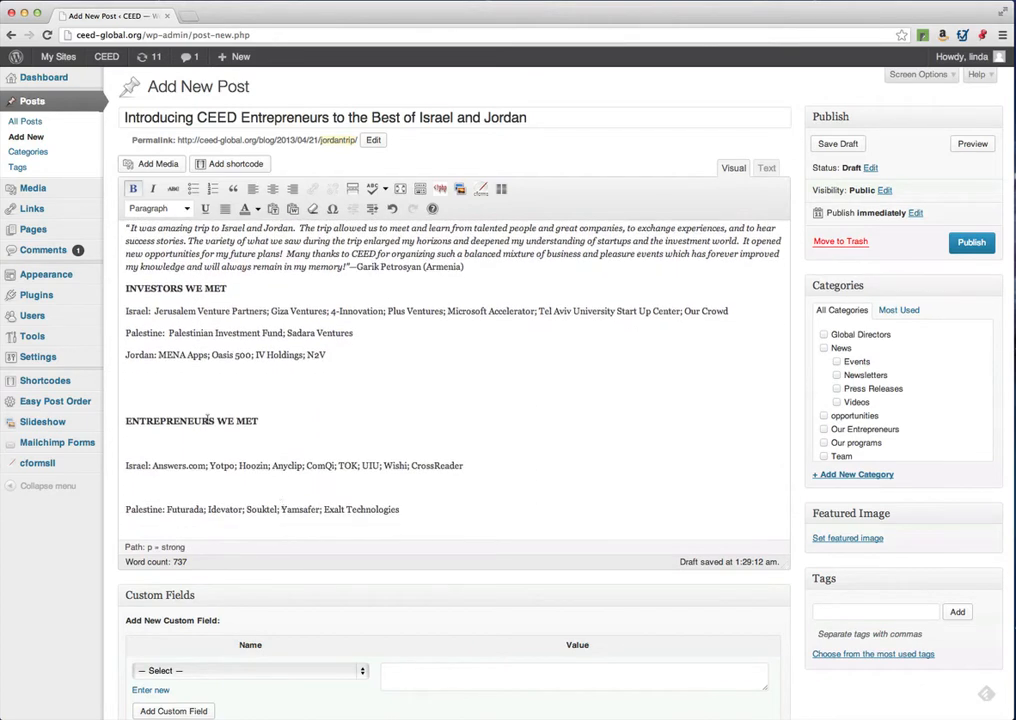
pyautogui.click(185, 442)
pyautogui.press('BackSpace')
pyautogui.click(196, 466)
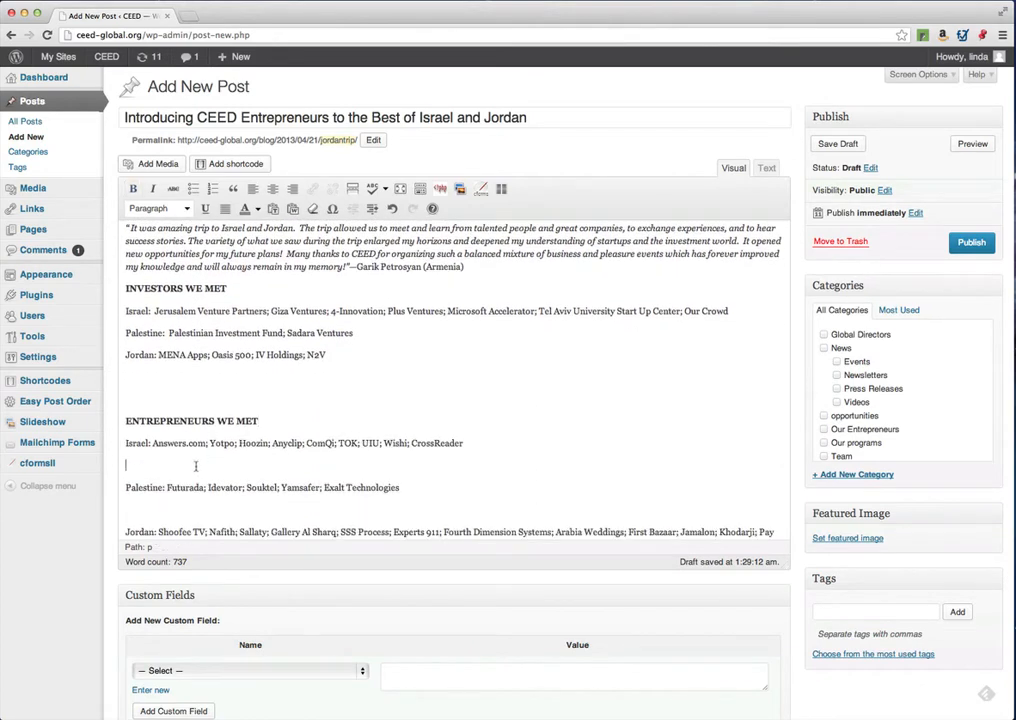
pyautogui.press('BackSpace')
pyautogui.click(204, 489)
pyautogui.press('BackSpace')
# - Delete the empty lines between the country lines under the FACILITATORS WE MET heading
pyautogui.scroll(-2, 204, 488)
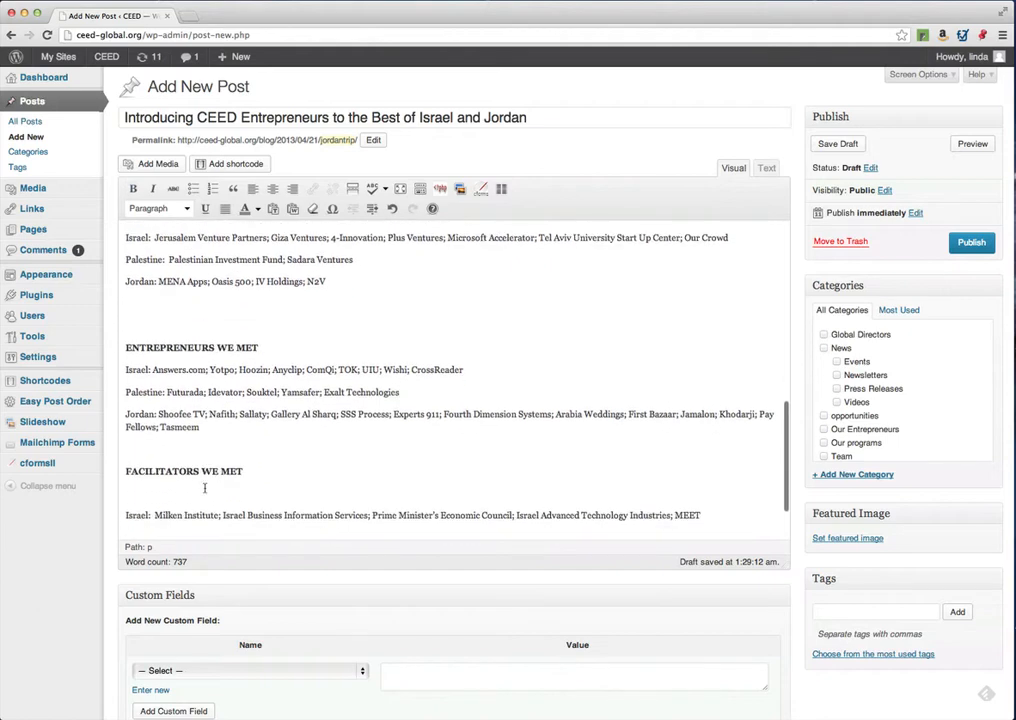
pyautogui.press('BackSpace')
pyautogui.click(150, 505)
pyautogui.press('BackSpace')
pyautogui.scroll(-2, 176, 516)
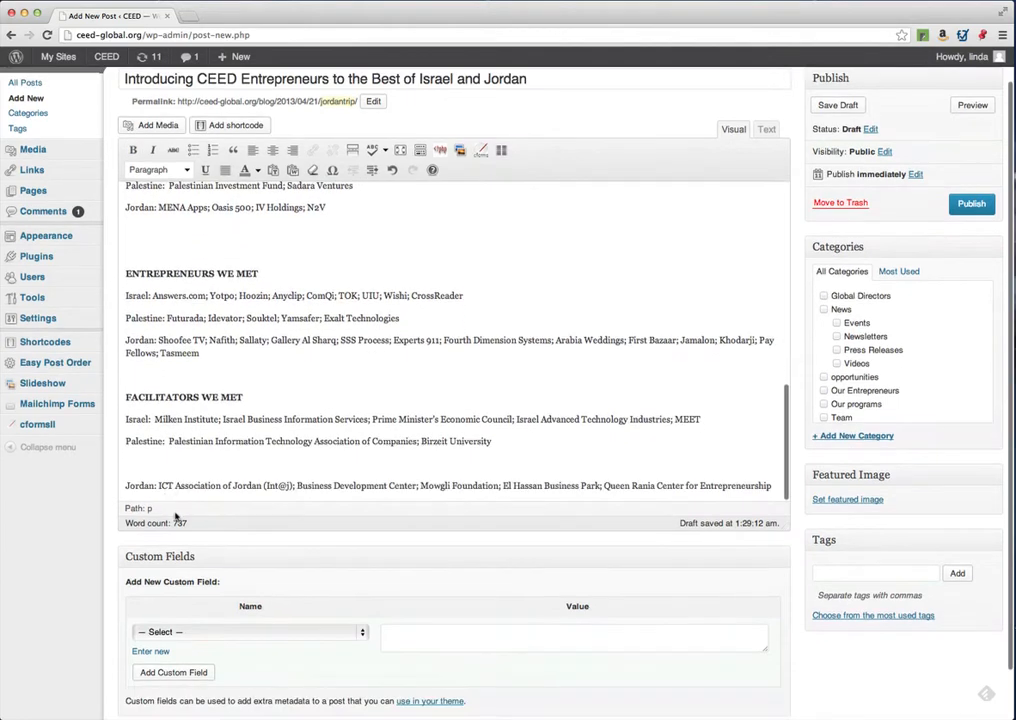
pyautogui.press('BackSpace')
# - Delete an extra empty line between the investors' Jordan line and the ENTREPRENEURS WE MET heading
pyautogui.scroll(-3, 163, 465)
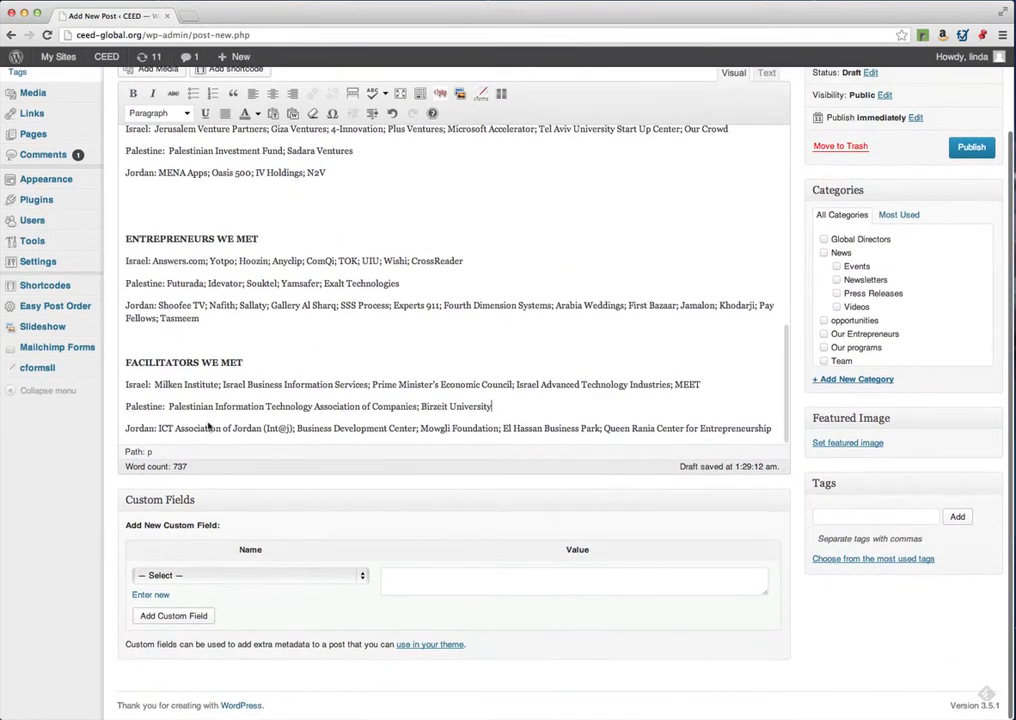
pyautogui.scroll(2, 200, 260)
pyautogui.scroll(2, 200, 247)
pyautogui.click(127, 278)
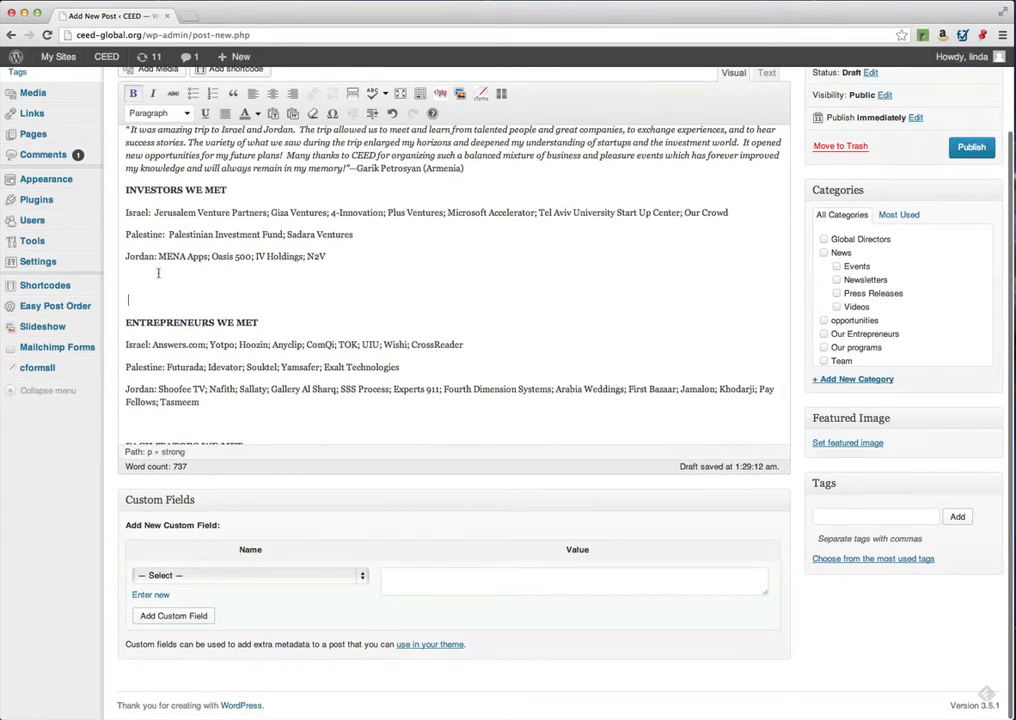
pyautogui.press('BackSpace')
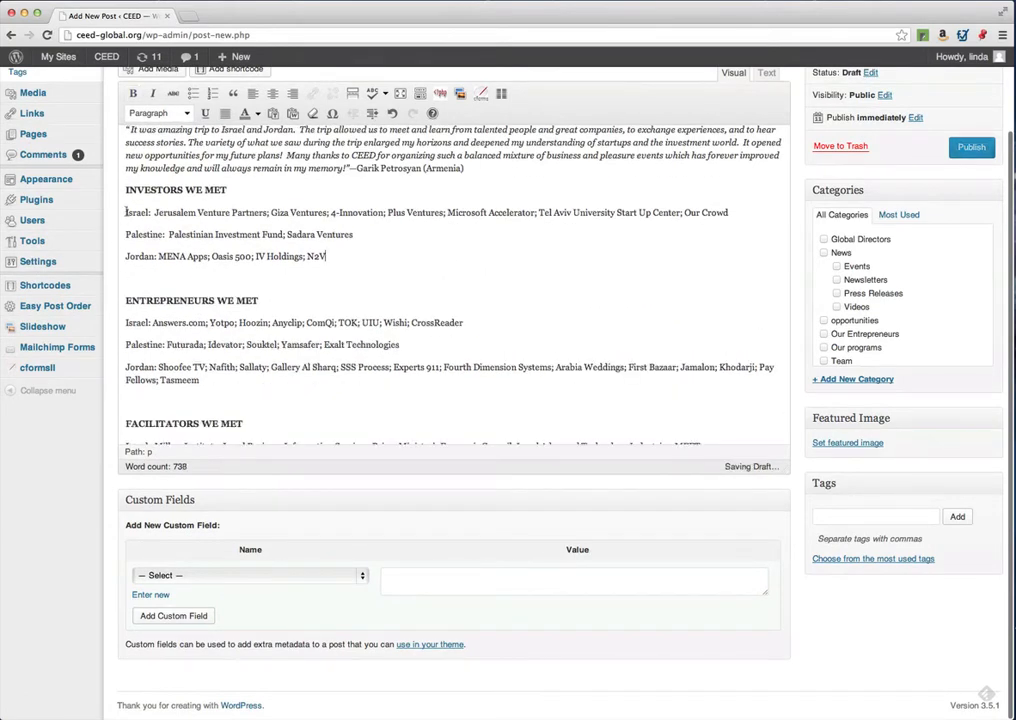
# - Format the country lines under the INVESTORS, ENTREPRENEURS and FACILITATORS headings as bulleted lists
pyautogui.keyDown('shift'); pyautogui.click(126, 212); pyautogui.keyUp('shift')
pyautogui.click(193, 93)
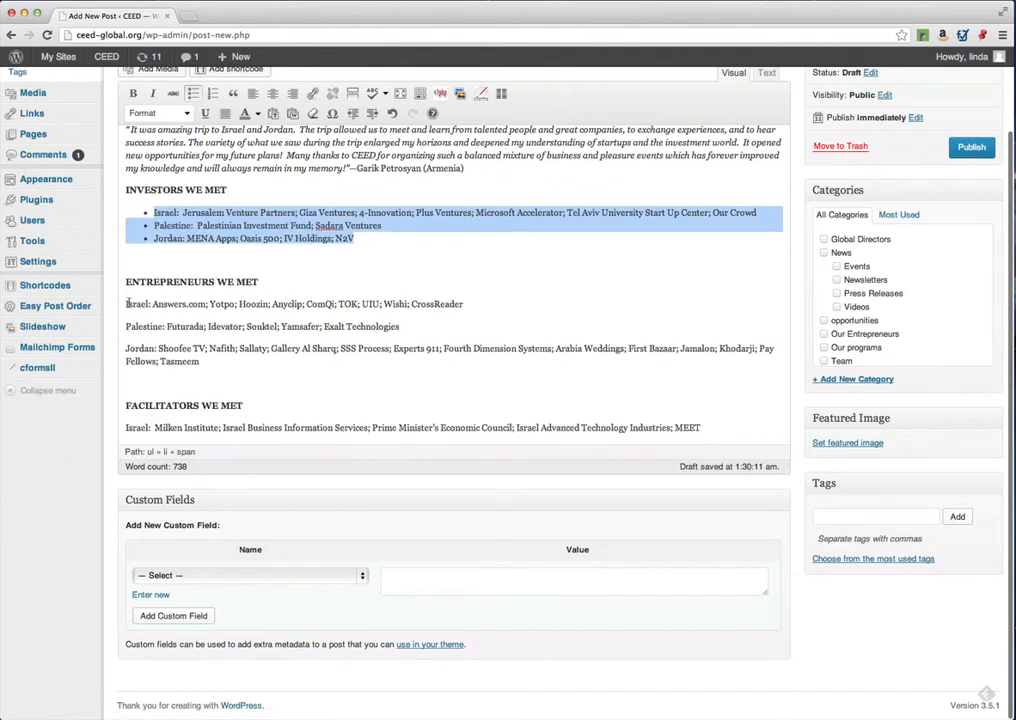
pyautogui.moveTo(125, 303); pyautogui.dragTo(200, 361)
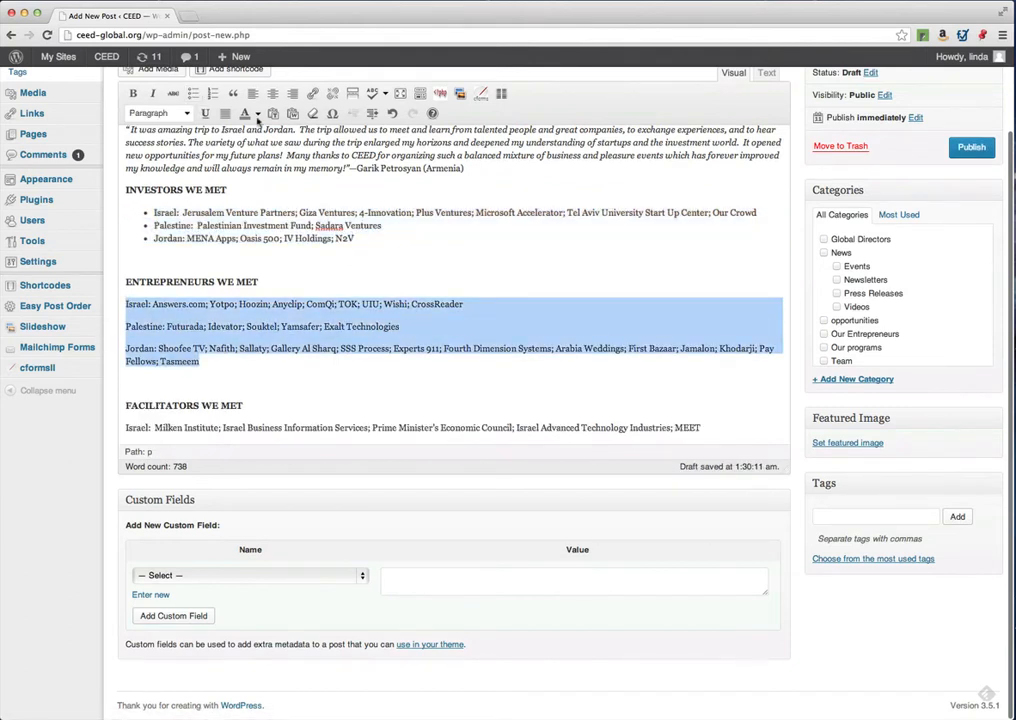
pyautogui.click(193, 93)
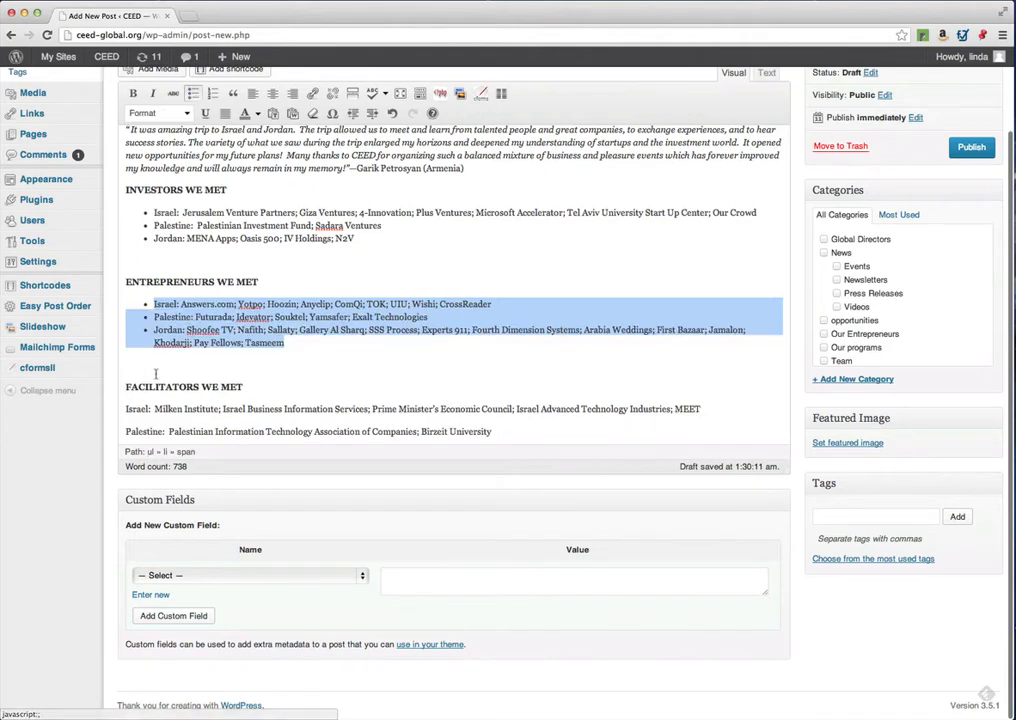
pyautogui.scroll(-1, 160, 370)
pyautogui.moveTo(127, 385); pyautogui.dragTo(693, 453)
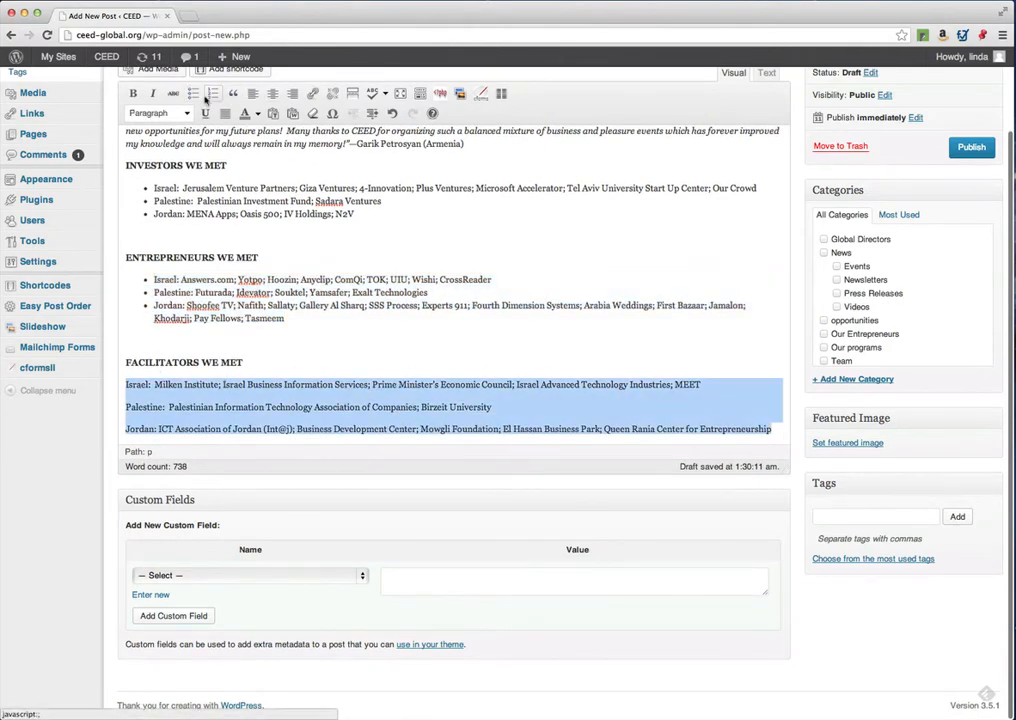
pyautogui.click(193, 93)
# - Upload IsraelandJordan.jpeg from the CEED Web Content News Stories Israel And Jordan folder for the post's featured image
pyautogui.scroll(15, 304, 336)
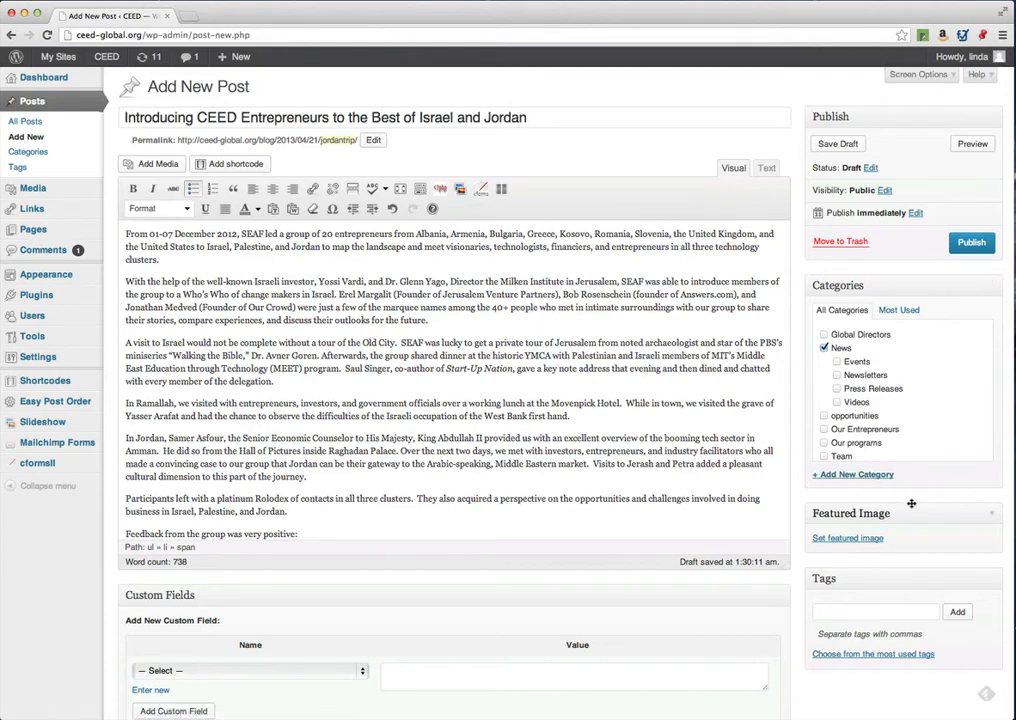
pyautogui.click(858, 539)
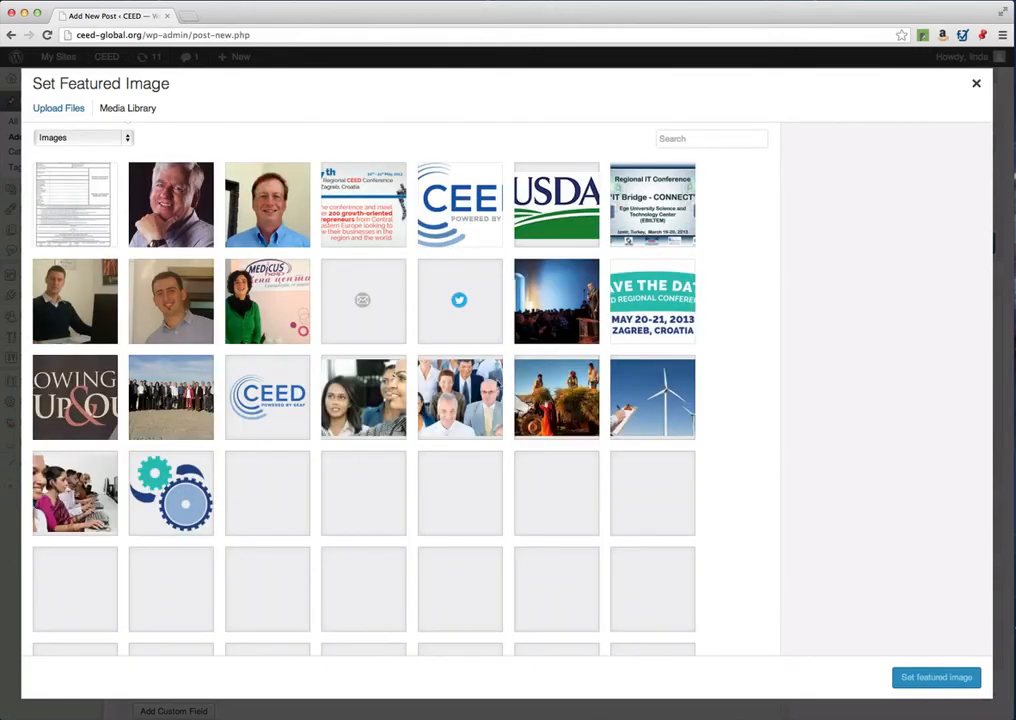
pyautogui.scroll(-3, 510, 562)
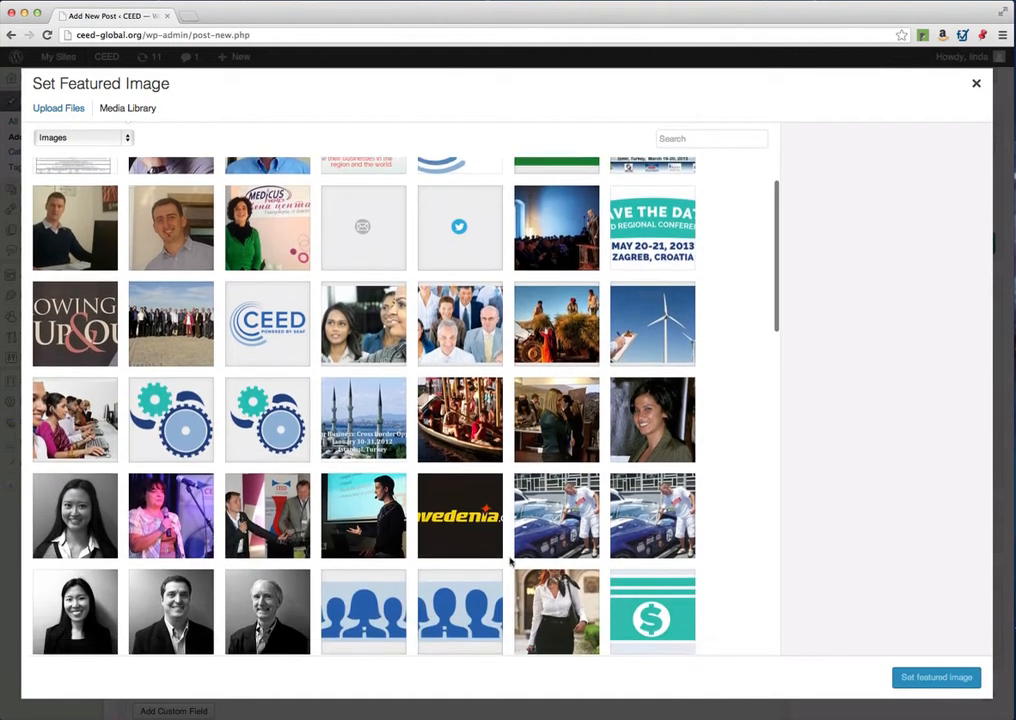
pyautogui.scroll(-10, 510, 562)
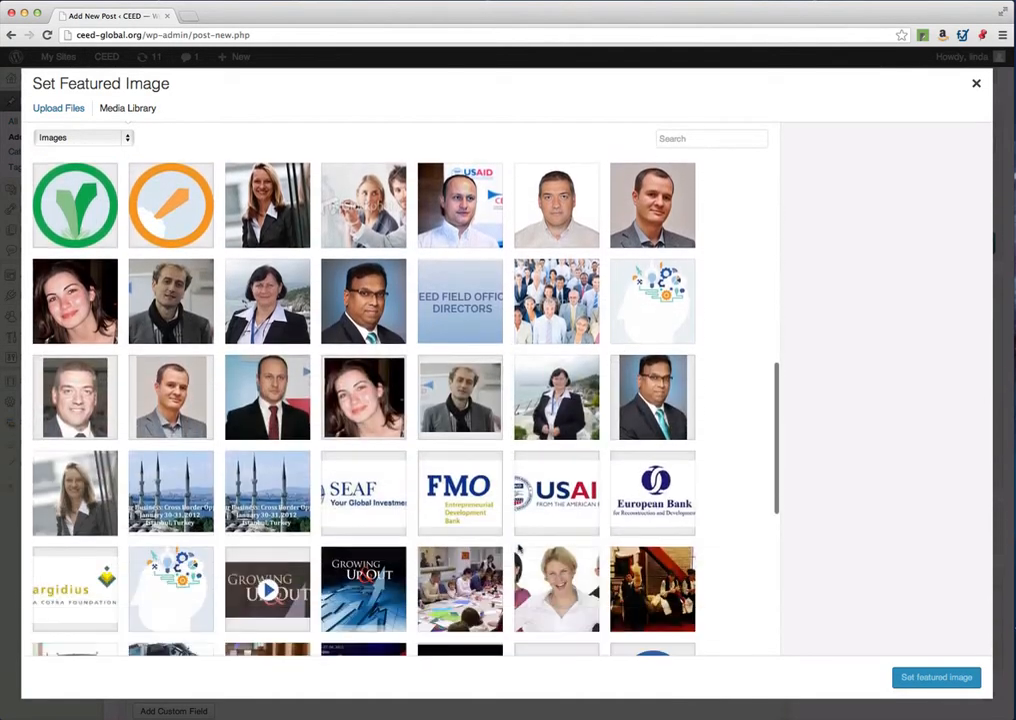
pyautogui.scroll(-3, 470, 480)
pyautogui.scroll(10, 478, 502)
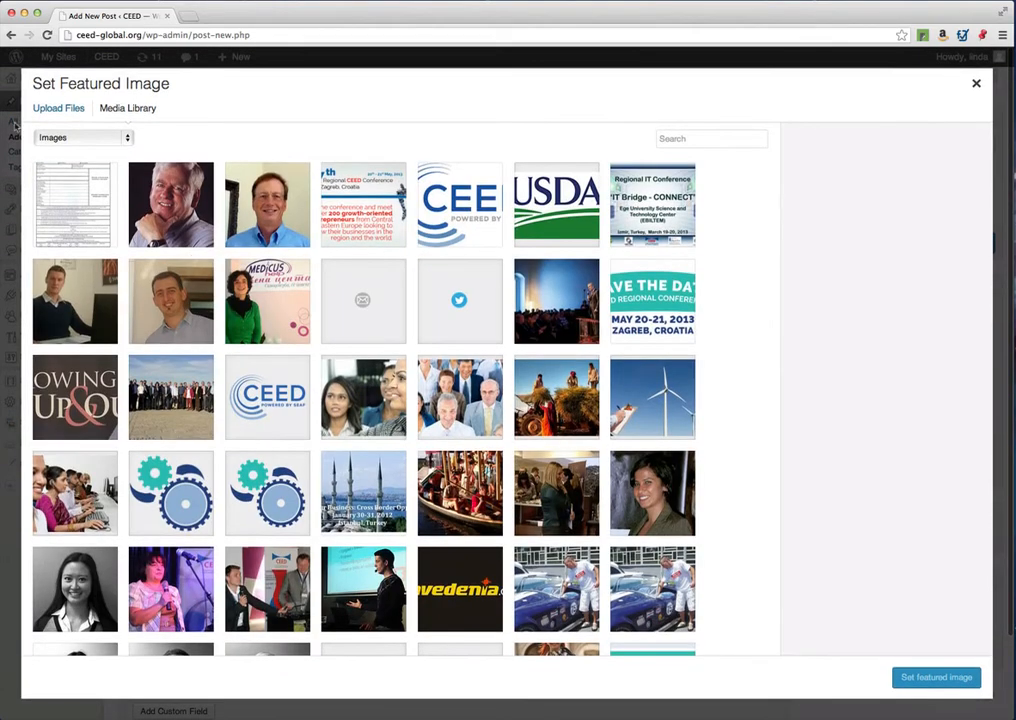
pyautogui.click(77, 115)
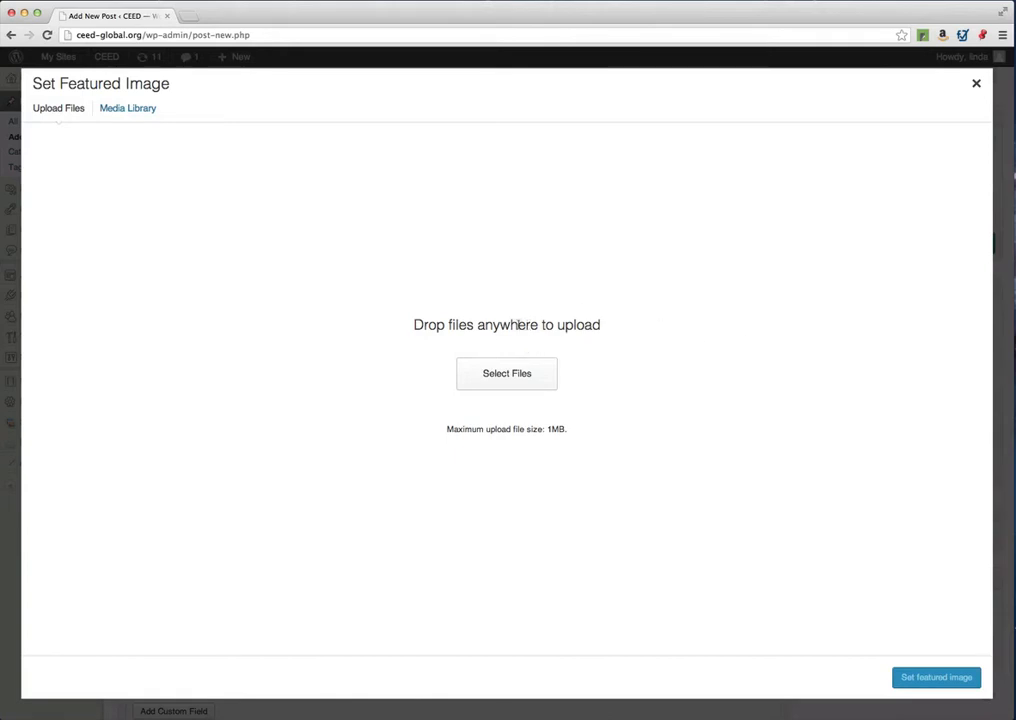
pyautogui.click(506, 375)
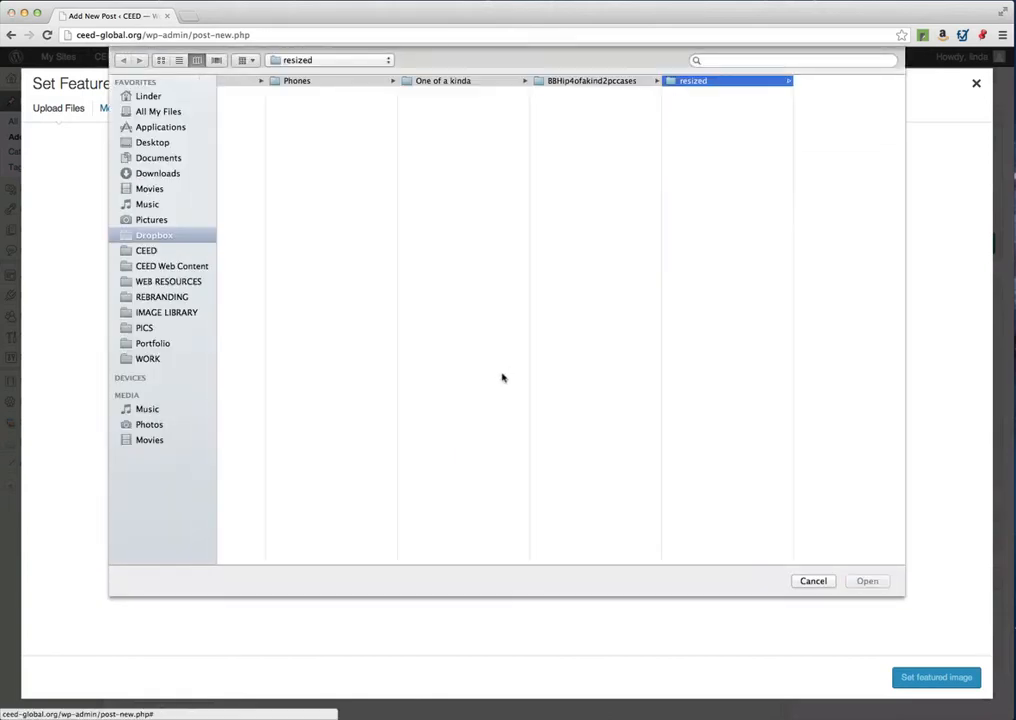
pyautogui.click(130, 252)
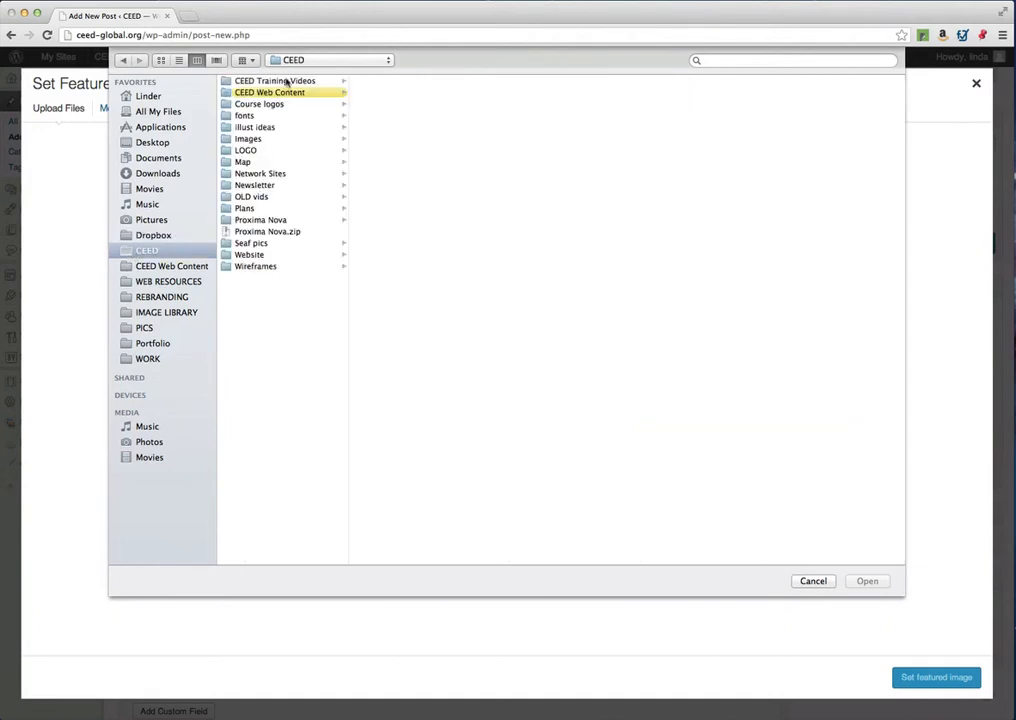
pyautogui.click(288, 93)
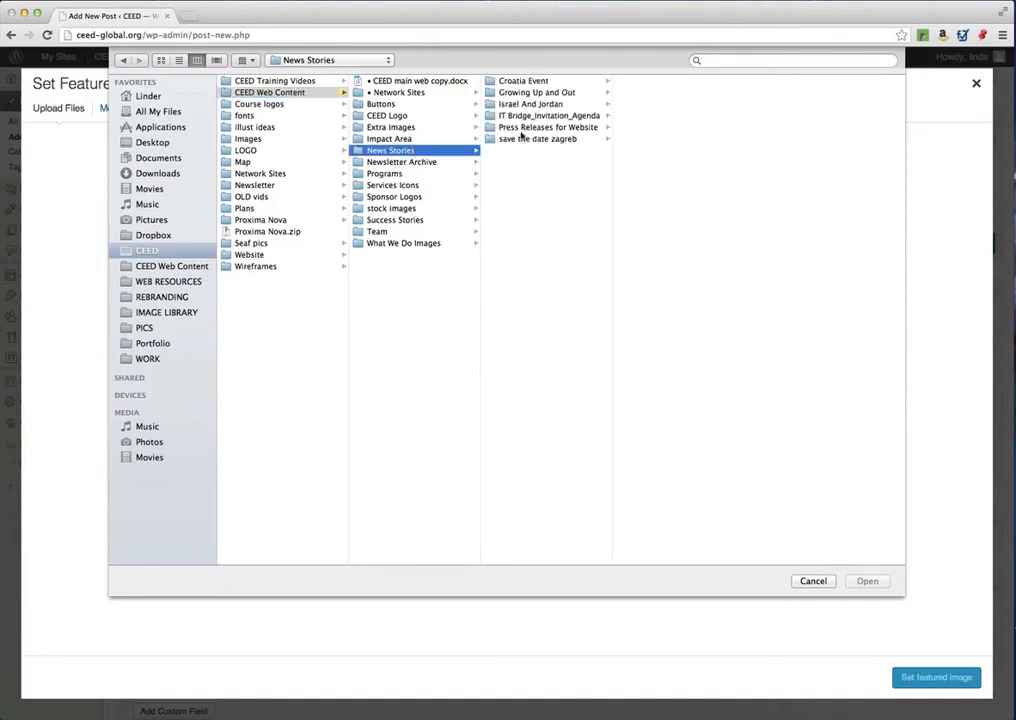
pyautogui.click(535, 104)
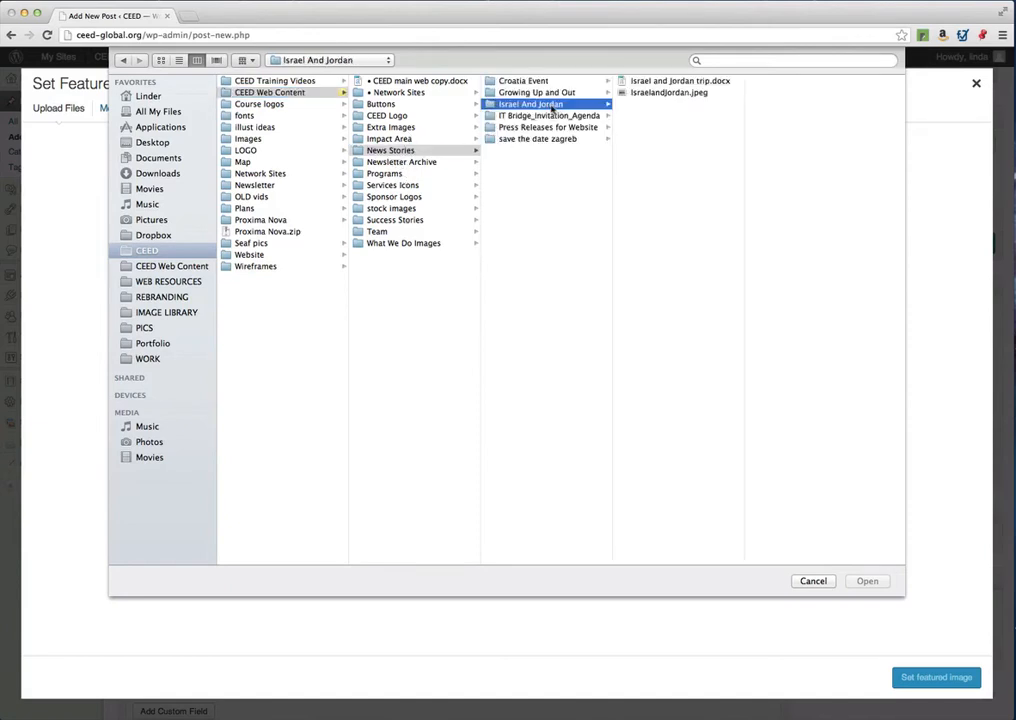
pyautogui.click(670, 95)
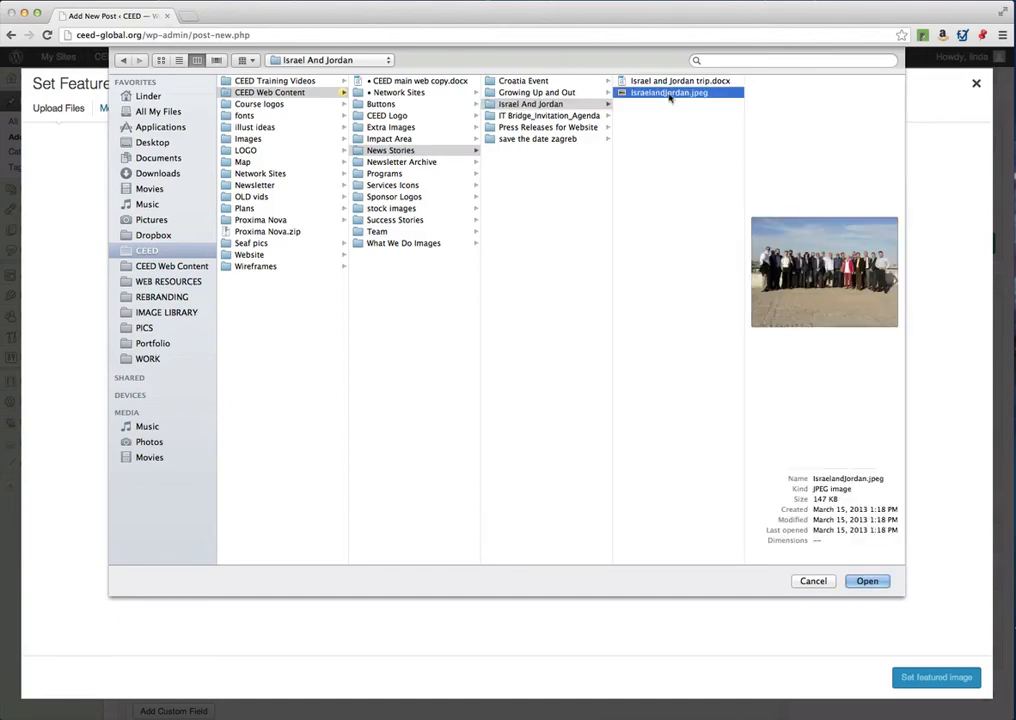
pyautogui.click(866, 580)
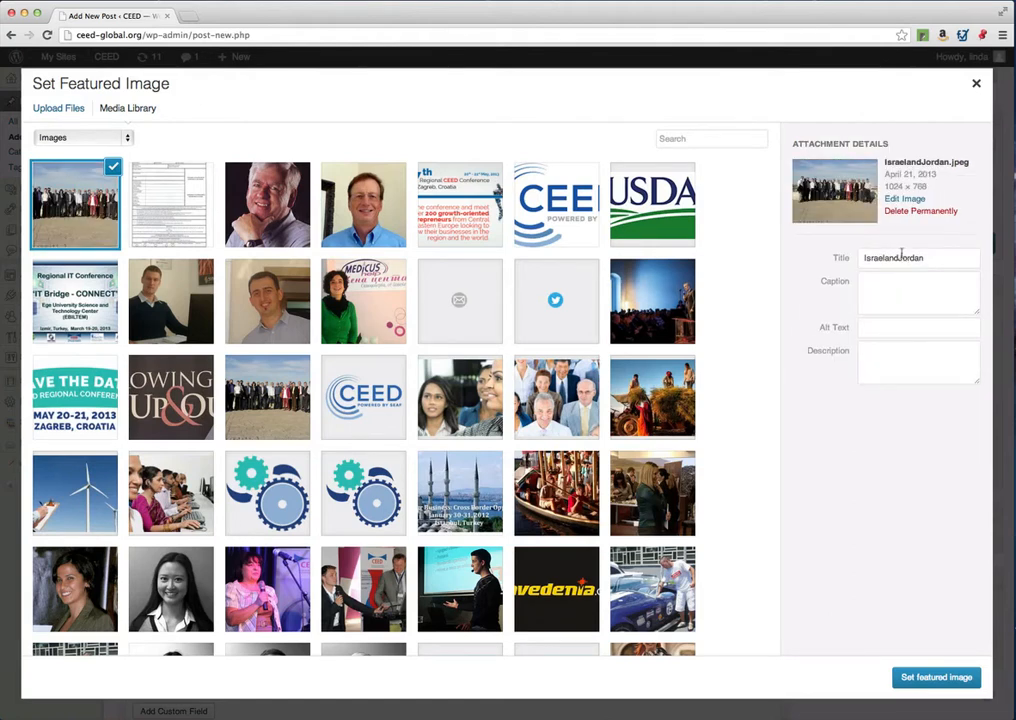
# - Give the uploaded image the alt text "Israel Jordan CEED trip" and set it as the featured image
pyautogui.click(931, 257)
pyautogui.click(909, 330)
pyautogui.write('Israel Jordan')
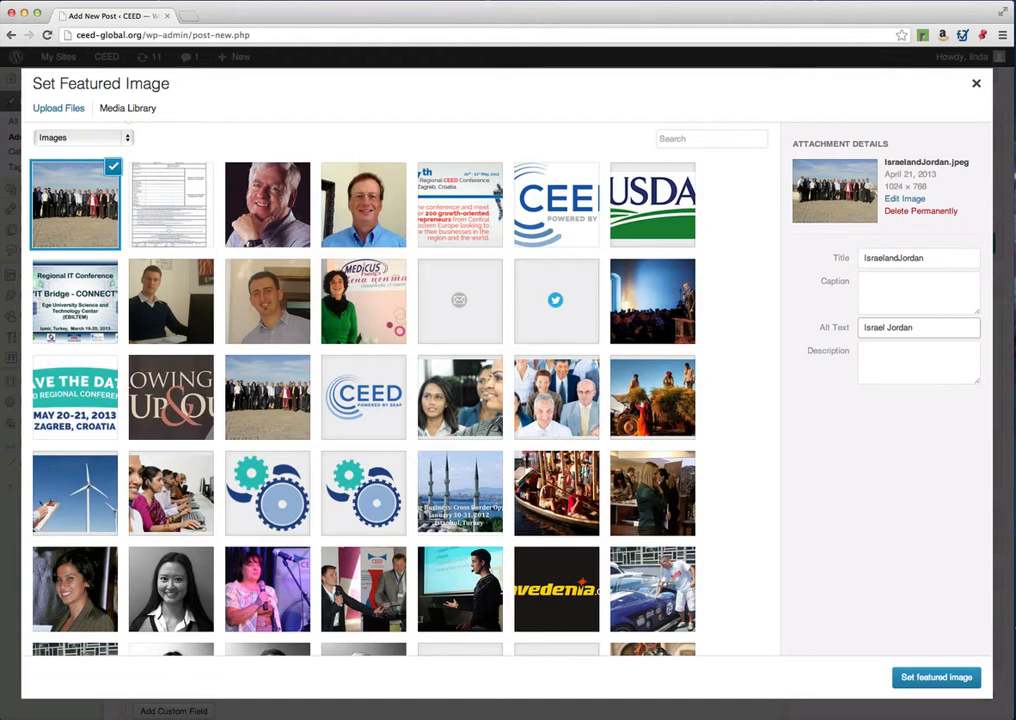
pyautogui.write('EED trip')
pyautogui.click(935, 678)
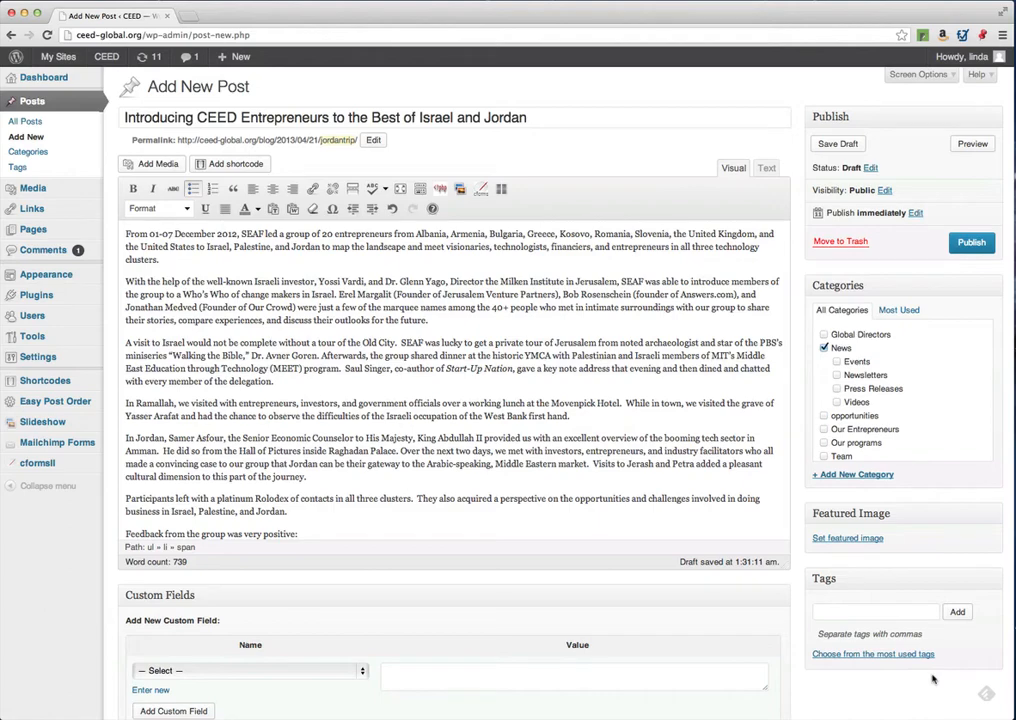
# - Preview the post and look over its featured image and formatted content
pyautogui.scroll(-3, 933, 679)
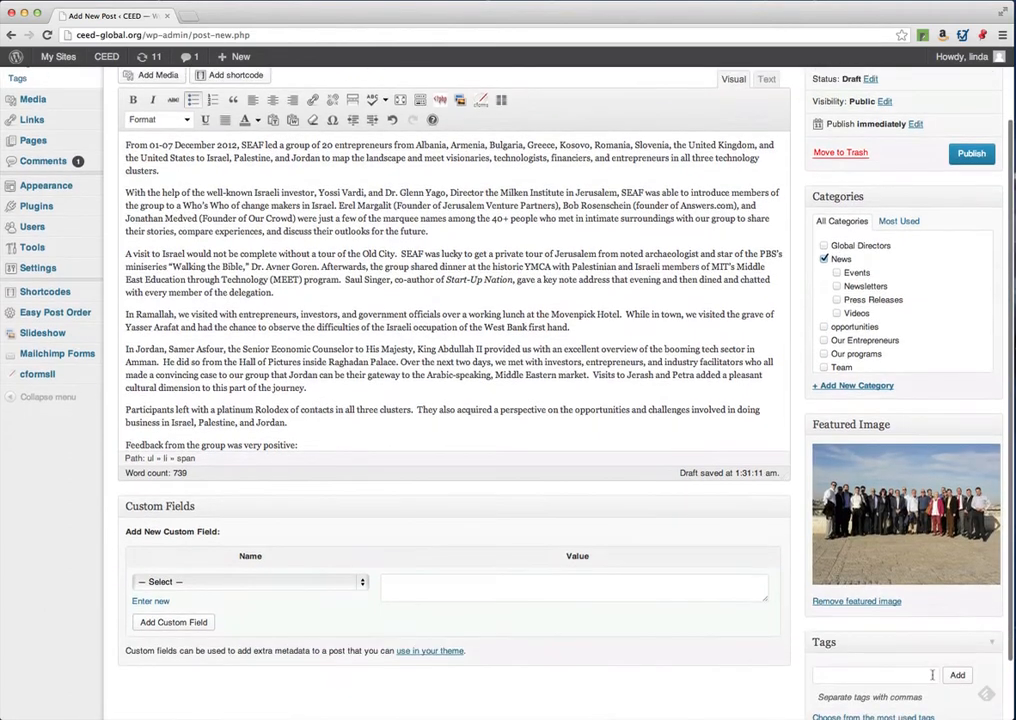
pyautogui.scroll(3, 933, 679)
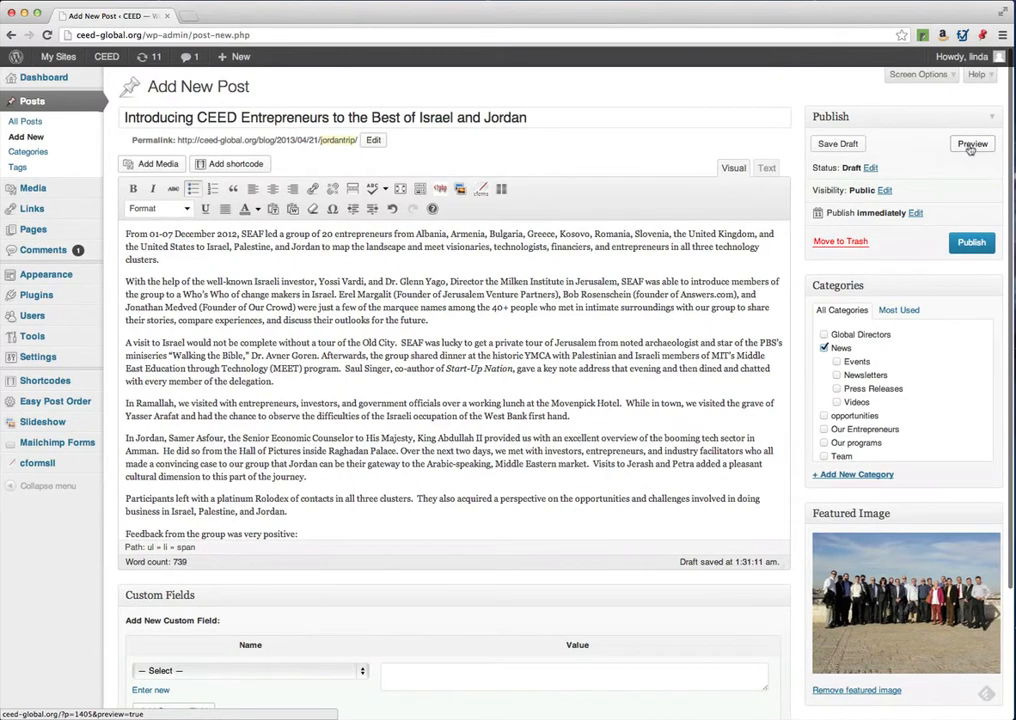
pyautogui.click(965, 148)
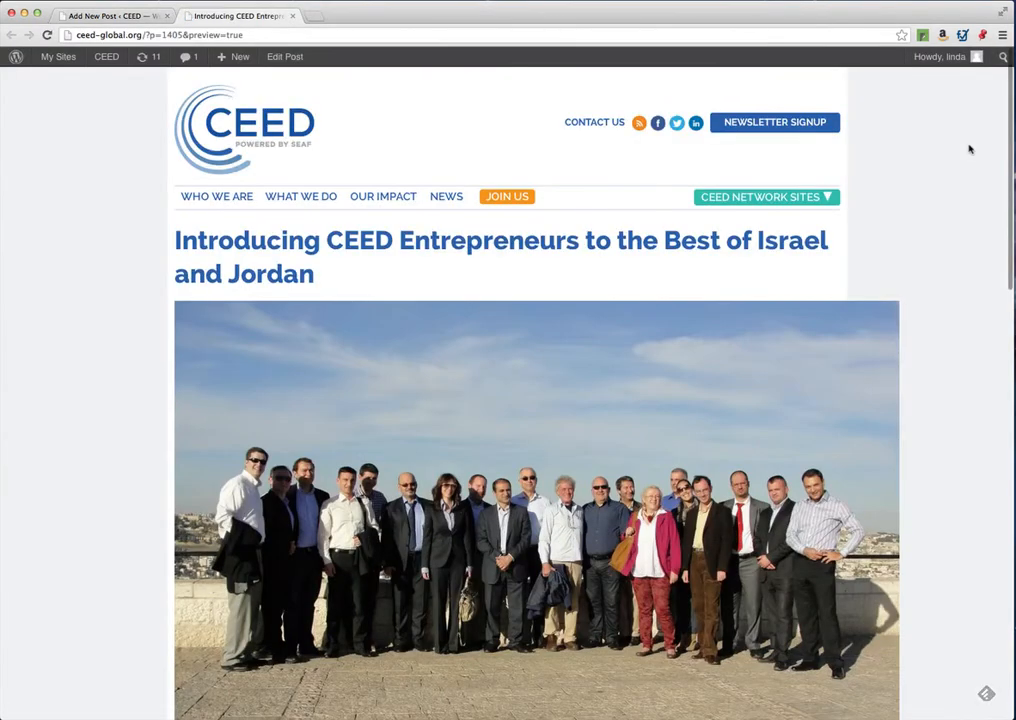
pyautogui.scroll(-10, 830, 480)
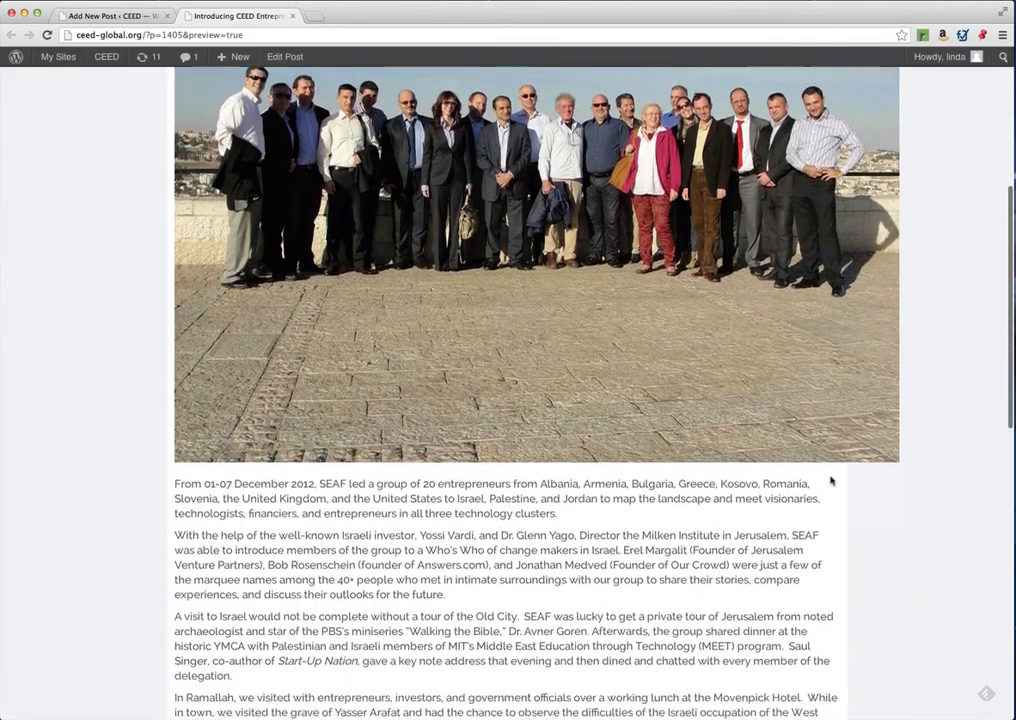
pyautogui.scroll(5, 830, 480)
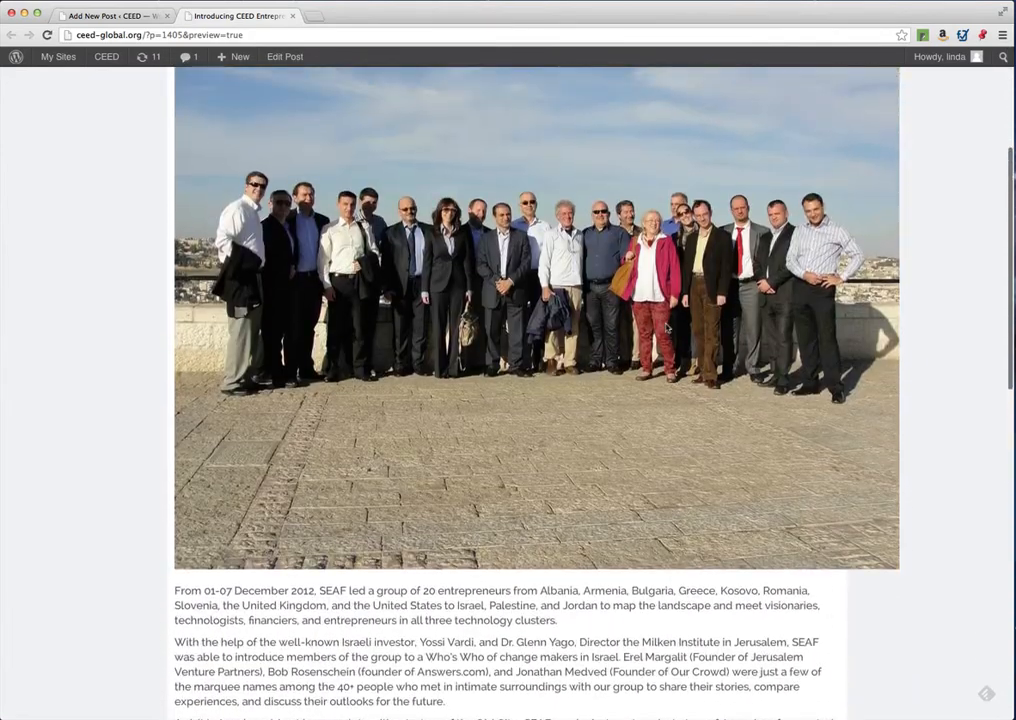
pyautogui.scroll(-8, 690, 347)
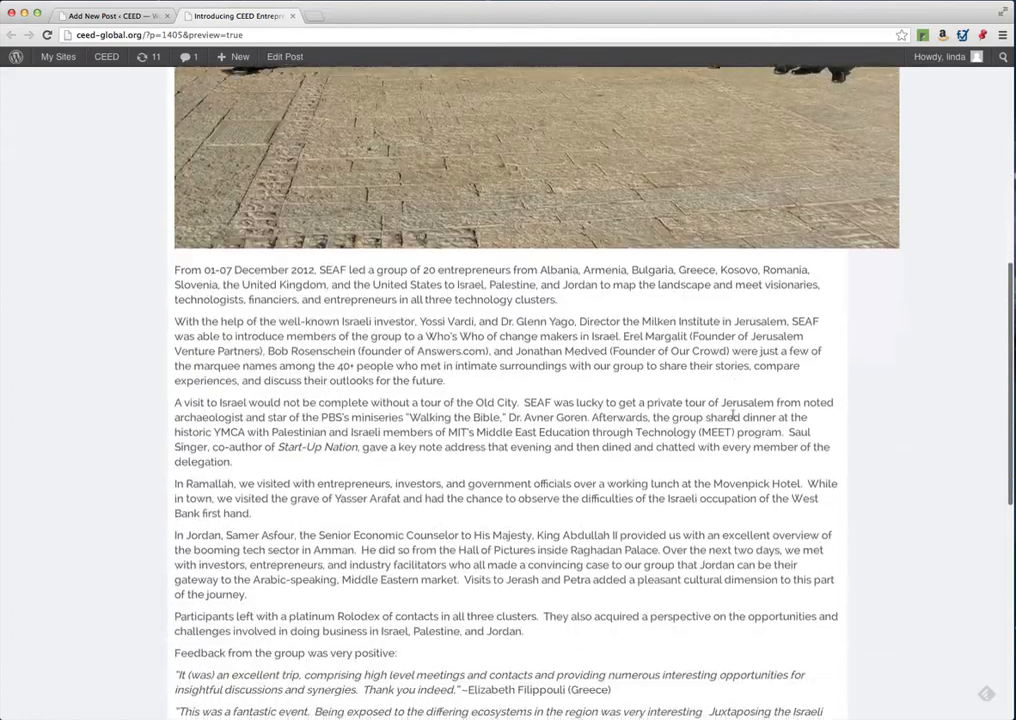
pyautogui.scroll(-7, 730, 414)
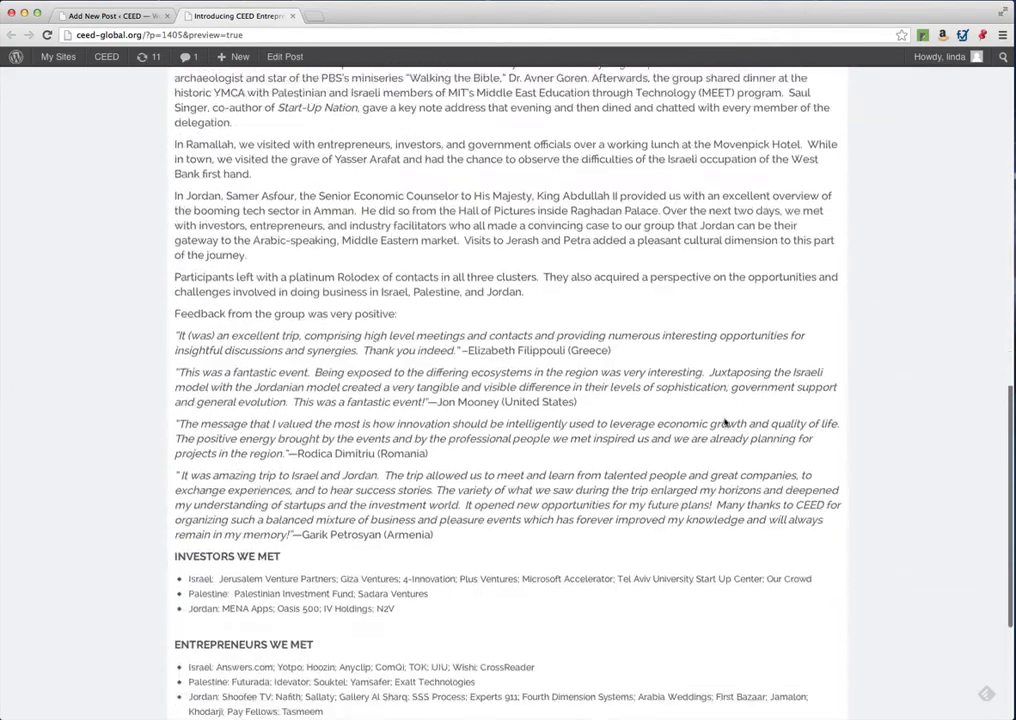
pyautogui.scroll(20, 723, 420)
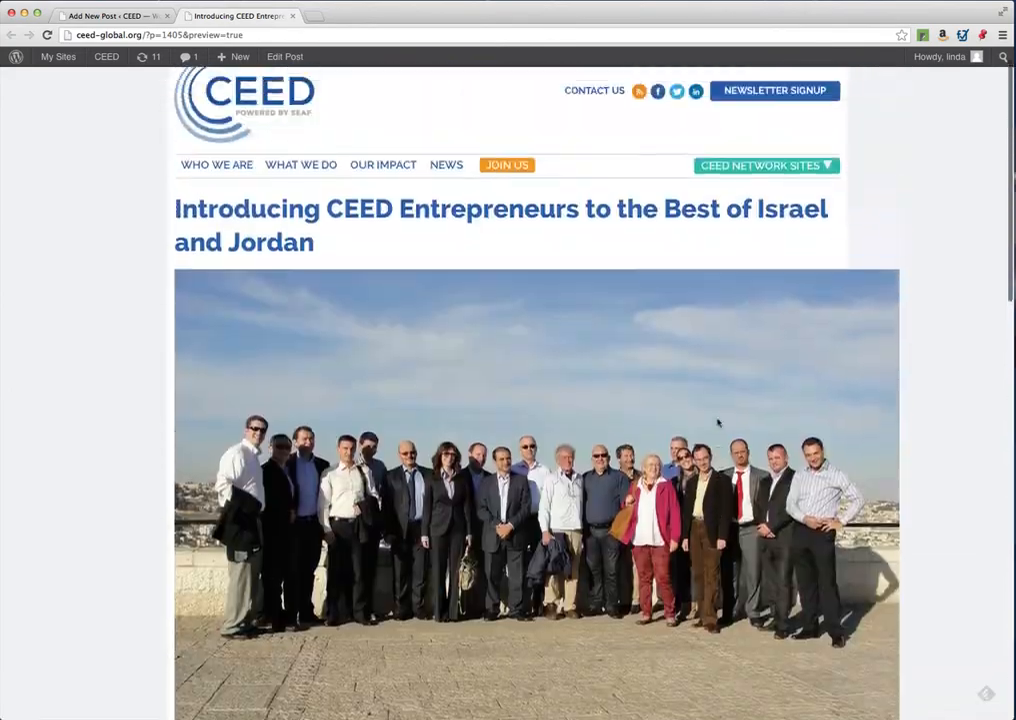
pyautogui.scroll(-1, 680, 330)
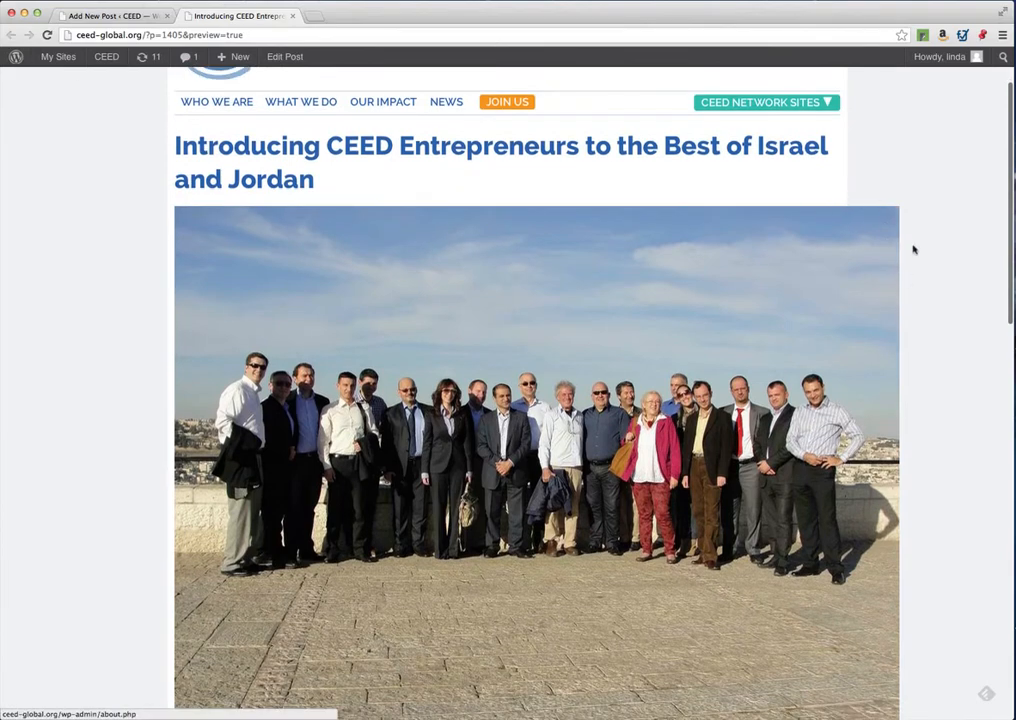
# - Scale the featured IsraelandJordan image to 940 pixels wide and update the media attachment
pyautogui.click(293, 17)
pyautogui.click(872, 576)
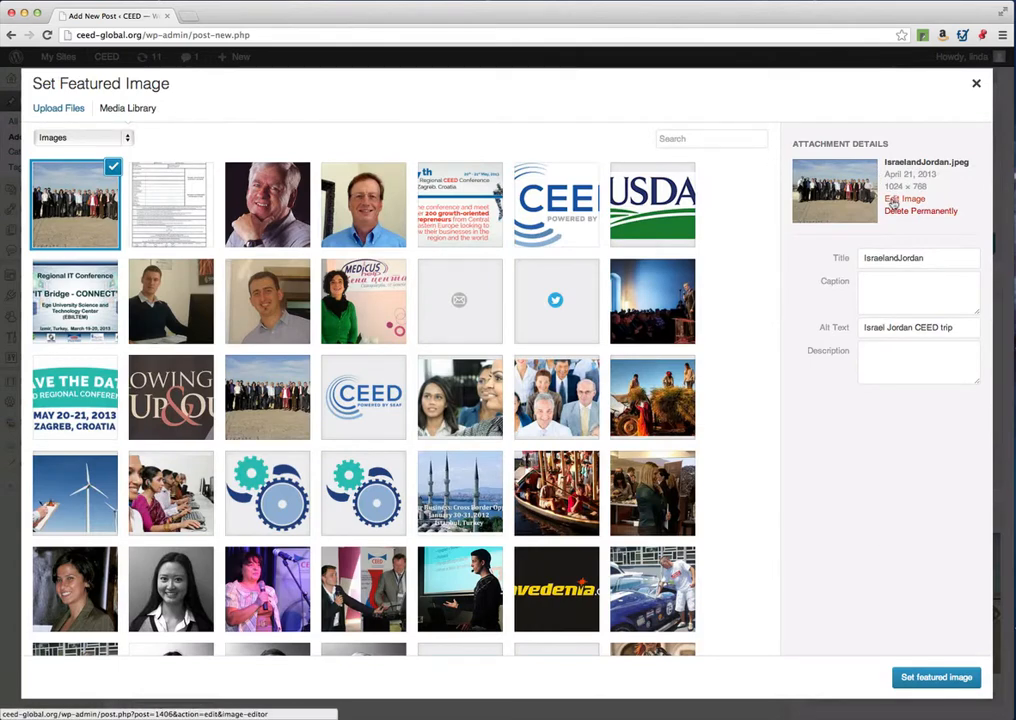
pyautogui.click(893, 200)
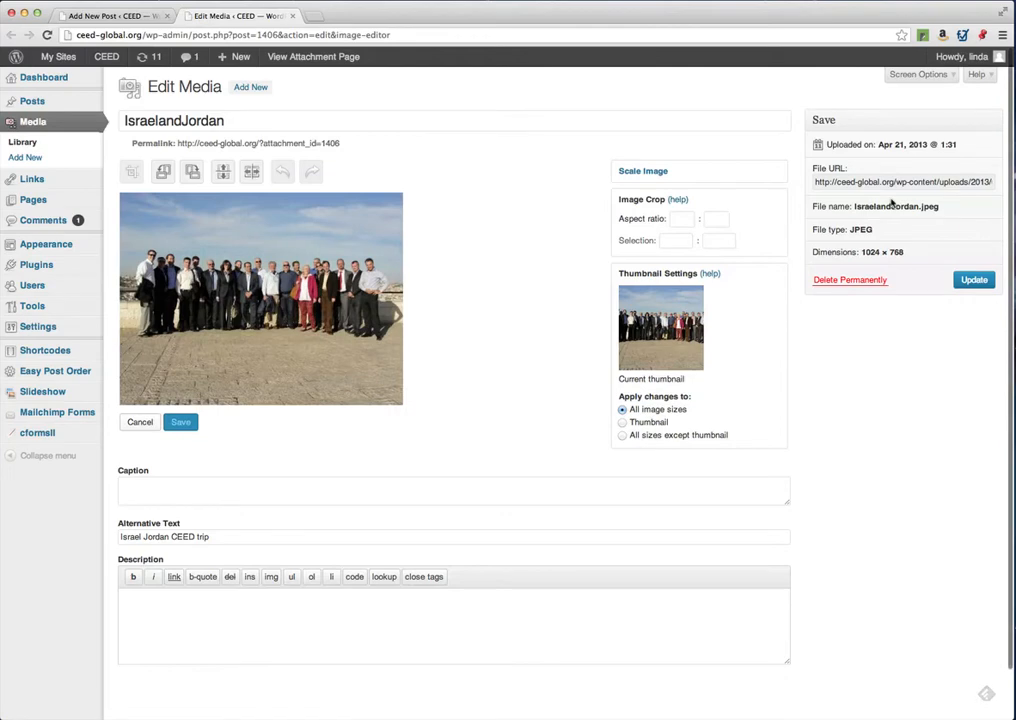
pyautogui.click(655, 173)
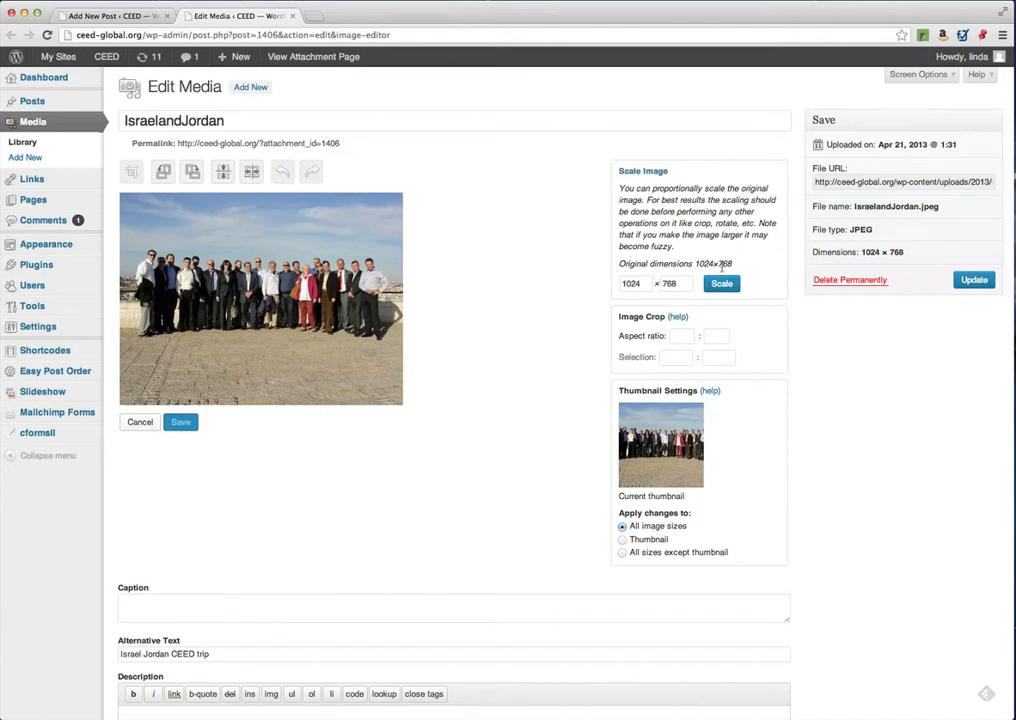
pyautogui.doubleClick(638, 286)
pyautogui.write('940')
pyautogui.press('Tab')
pyautogui.click(712, 285)
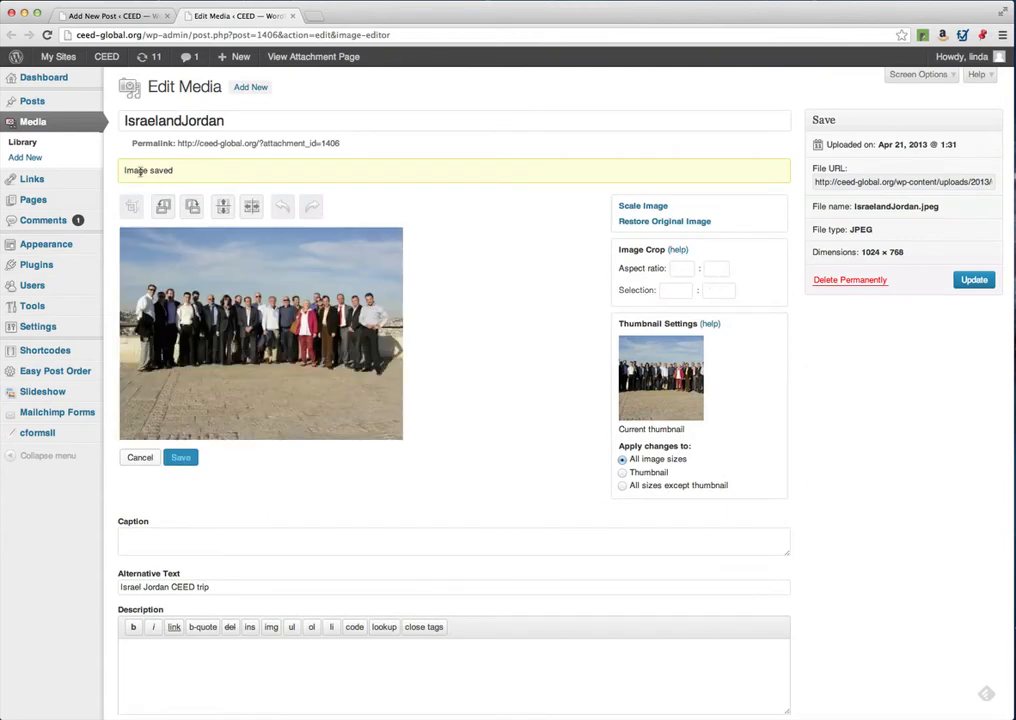
pyautogui.click(968, 281)
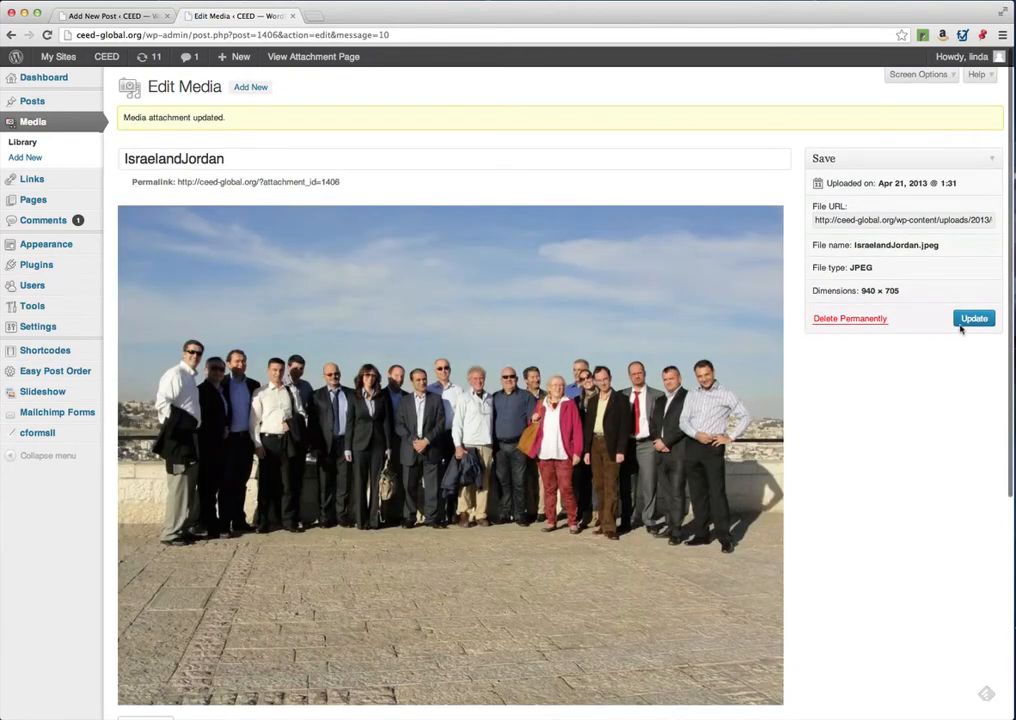
# - Preview the post again and look over the resized featured image and the formatted content
pyautogui.click(293, 16)
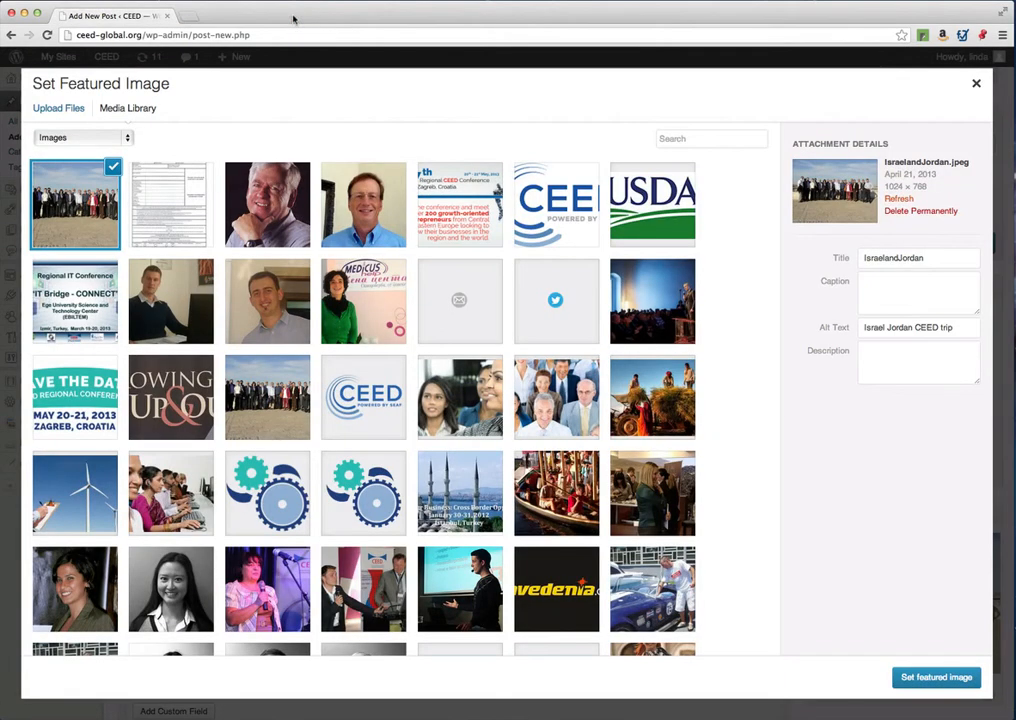
pyautogui.click(976, 84)
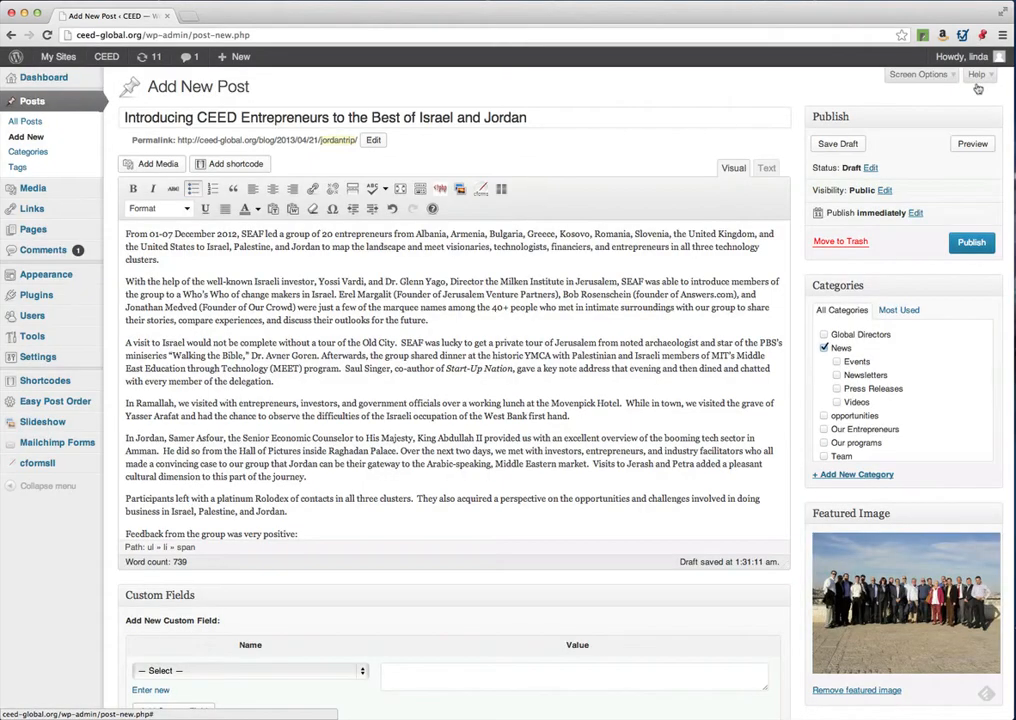
pyautogui.click(972, 144)
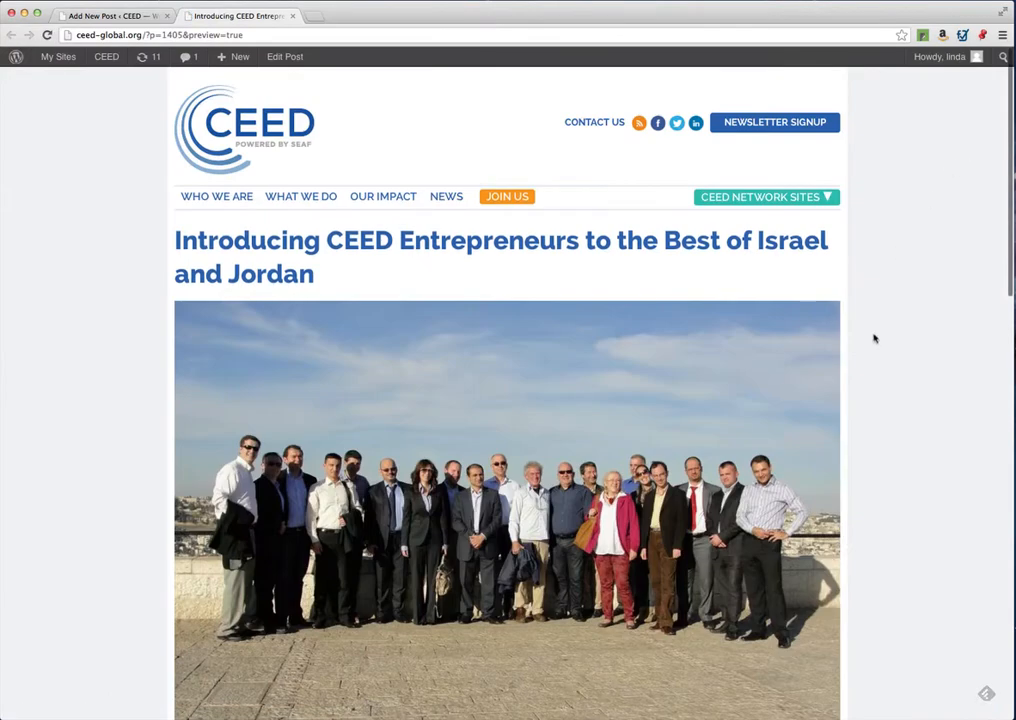
pyautogui.scroll(-5, 608, 374)
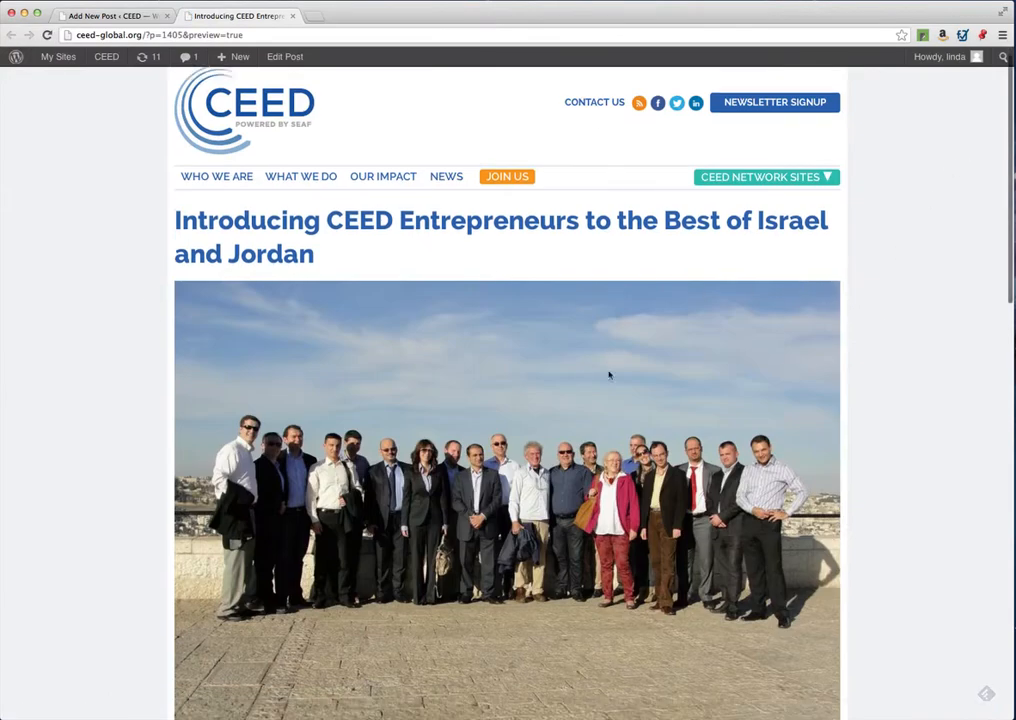
pyautogui.scroll(-17, 600, 372)
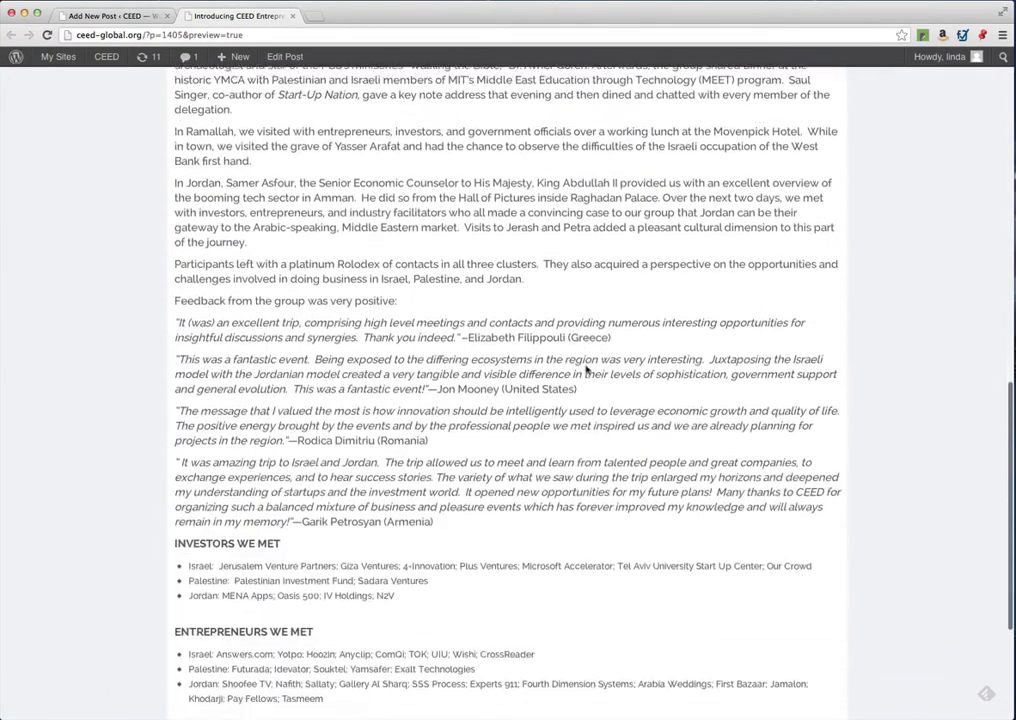
pyautogui.scroll(-1, 586, 372)
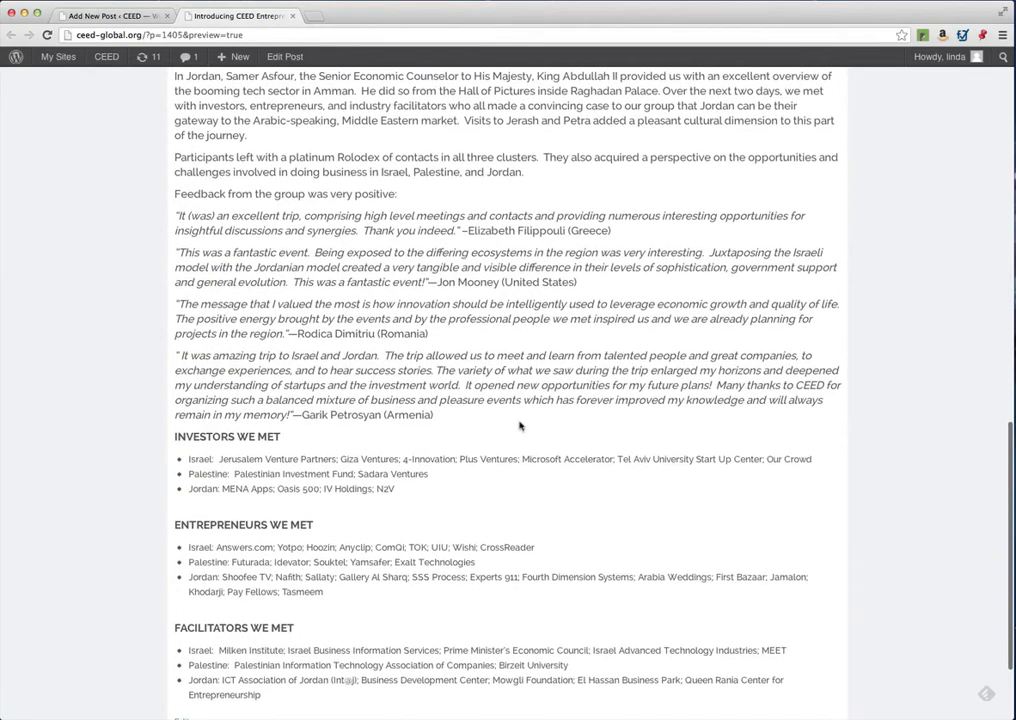
pyautogui.scroll(-4, 520, 424)
pyautogui.scroll(20, 524, 418)
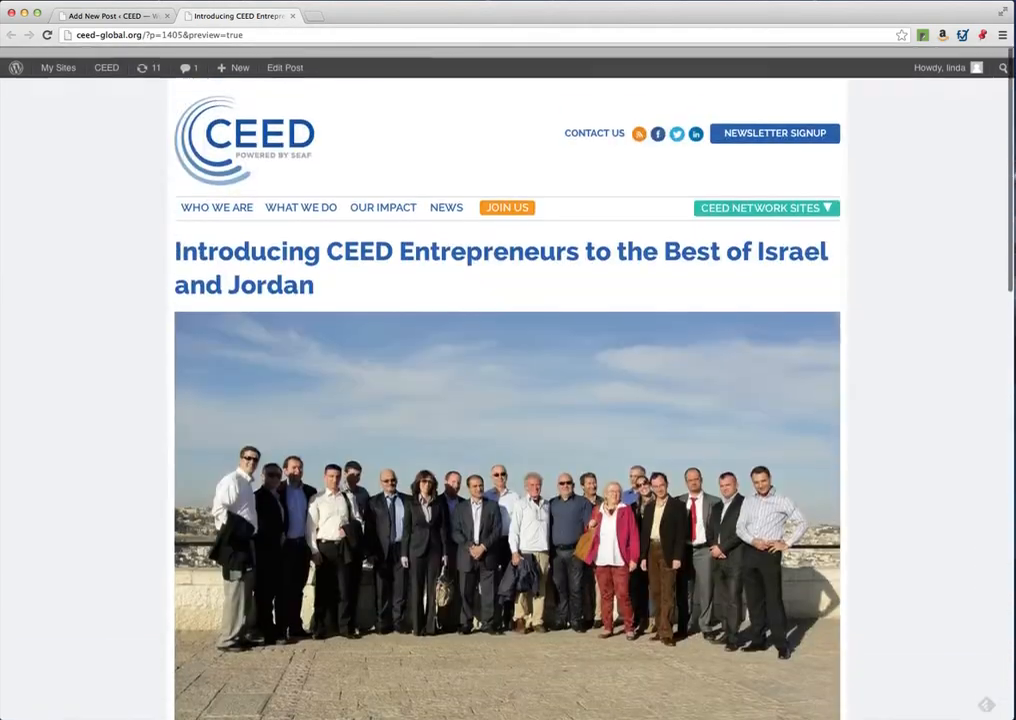
# - Publish the post
pyautogui.click(292, 17)
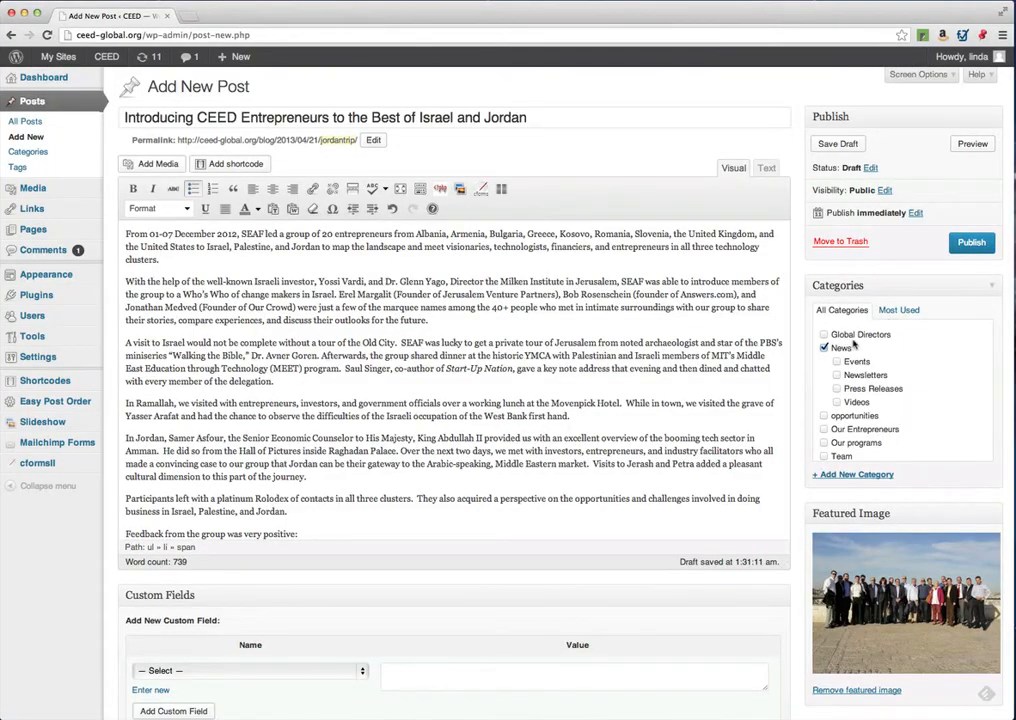
pyautogui.scroll(-4, 745, 284)
pyautogui.scroll(4, 936, 350)
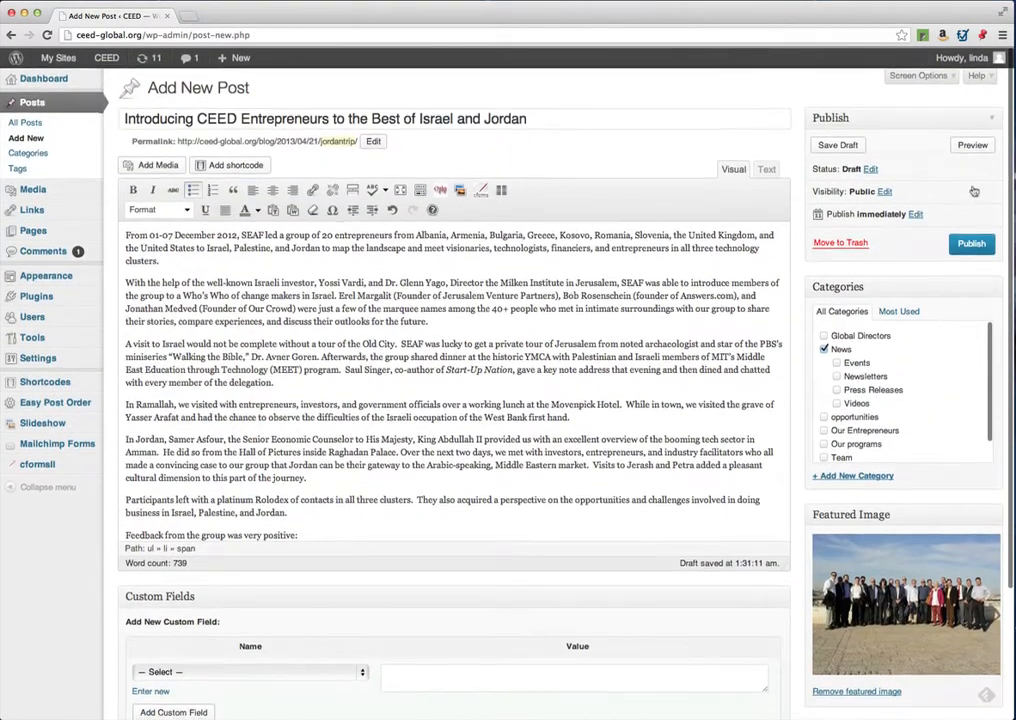
pyautogui.click(972, 243)
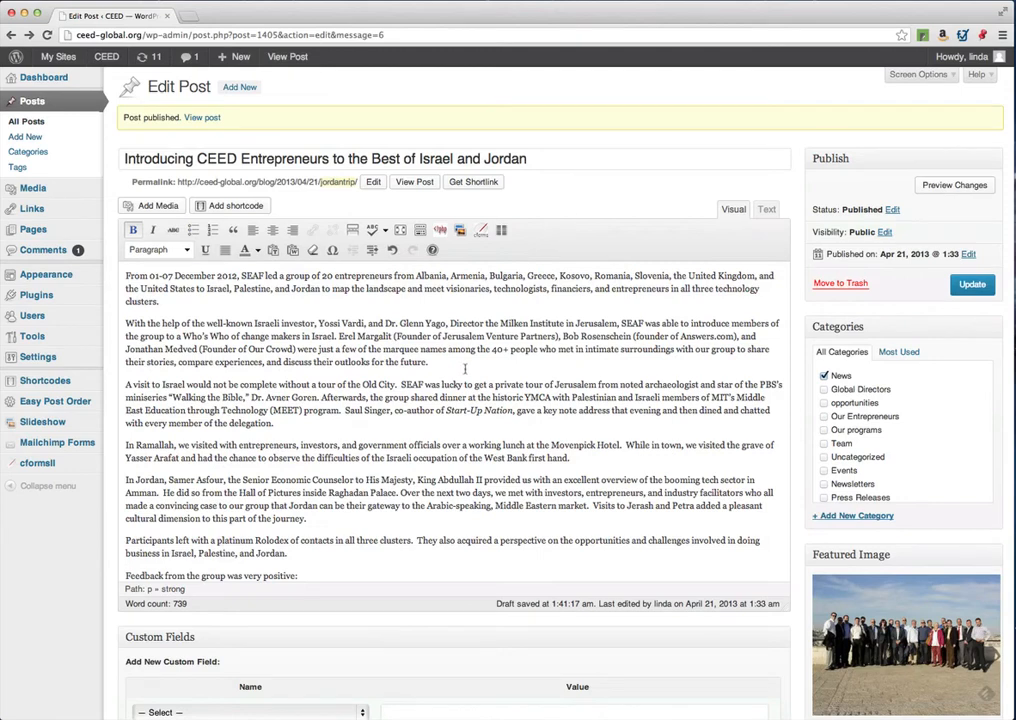
# - Add an empty paragraph below the INVESTORS WE MET heading in the post body
pyautogui.scroll(-5, 446, 366)
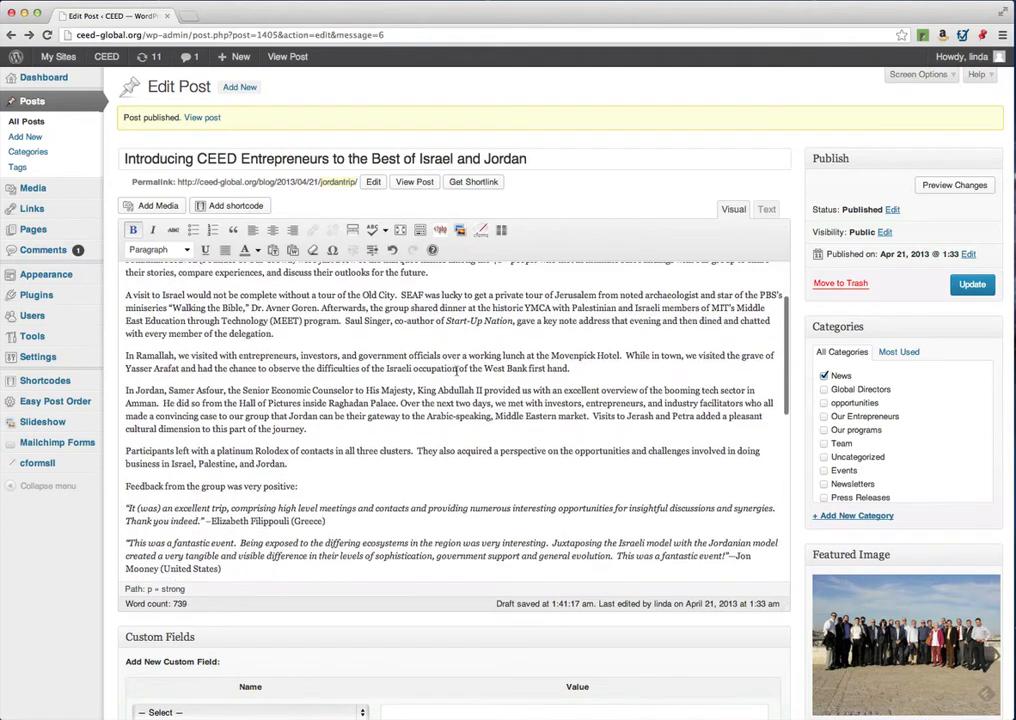
pyautogui.scroll(-2, 451, 370)
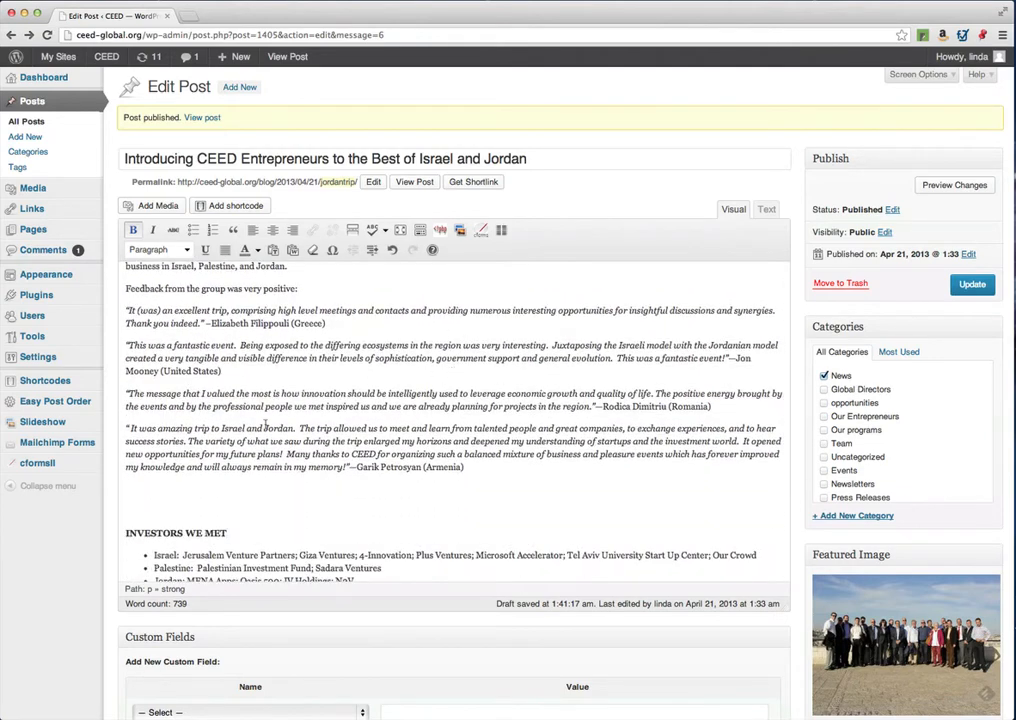
pyautogui.scroll(-1, 330, 486)
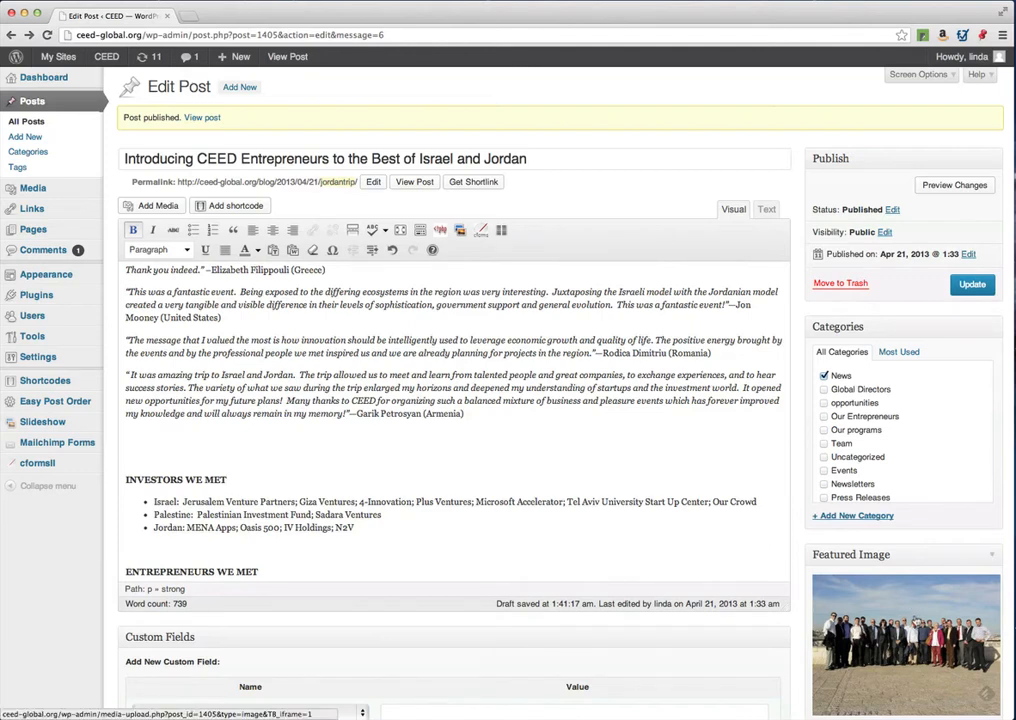
pyautogui.press('Return')
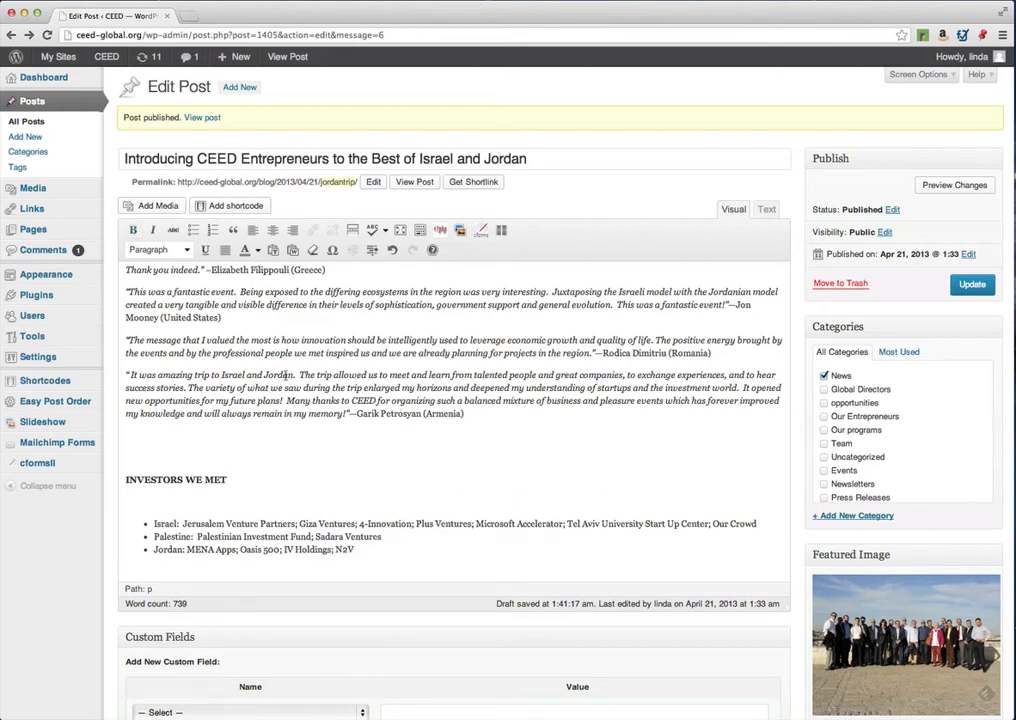
# - Insert the IsraelandJordan image there with alignment None, link None and Medium 300 × 225 size
pyautogui.click(160, 206)
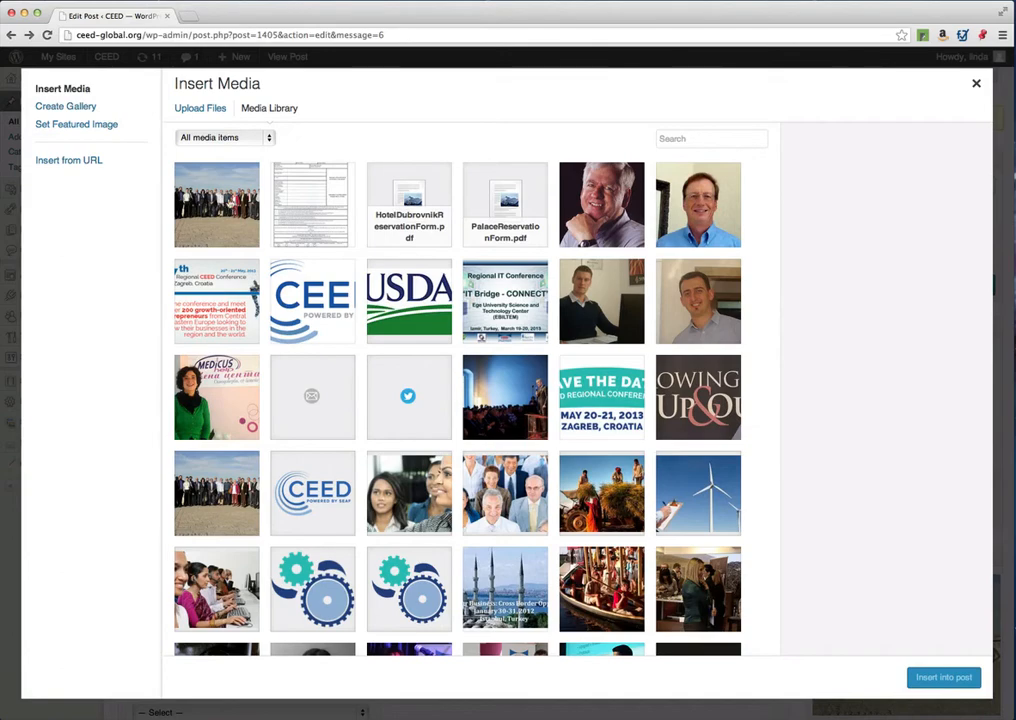
pyautogui.click(205, 108)
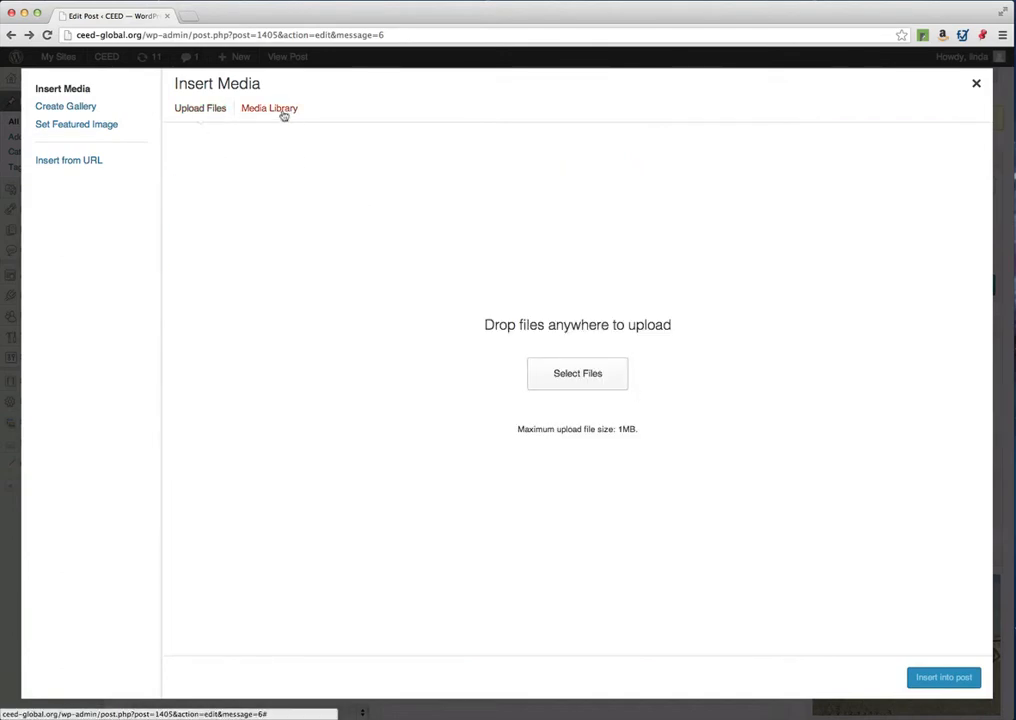
pyautogui.click(278, 109)
pyautogui.click(241, 223)
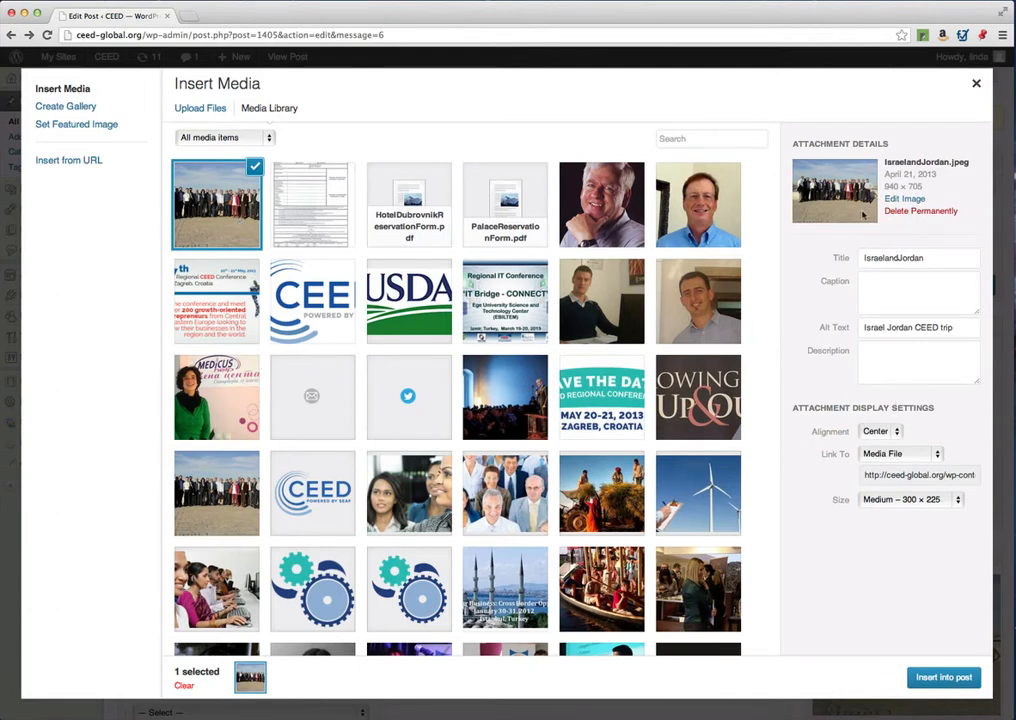
pyautogui.click(896, 433)
pyautogui.click(892, 449)
pyautogui.click(899, 453)
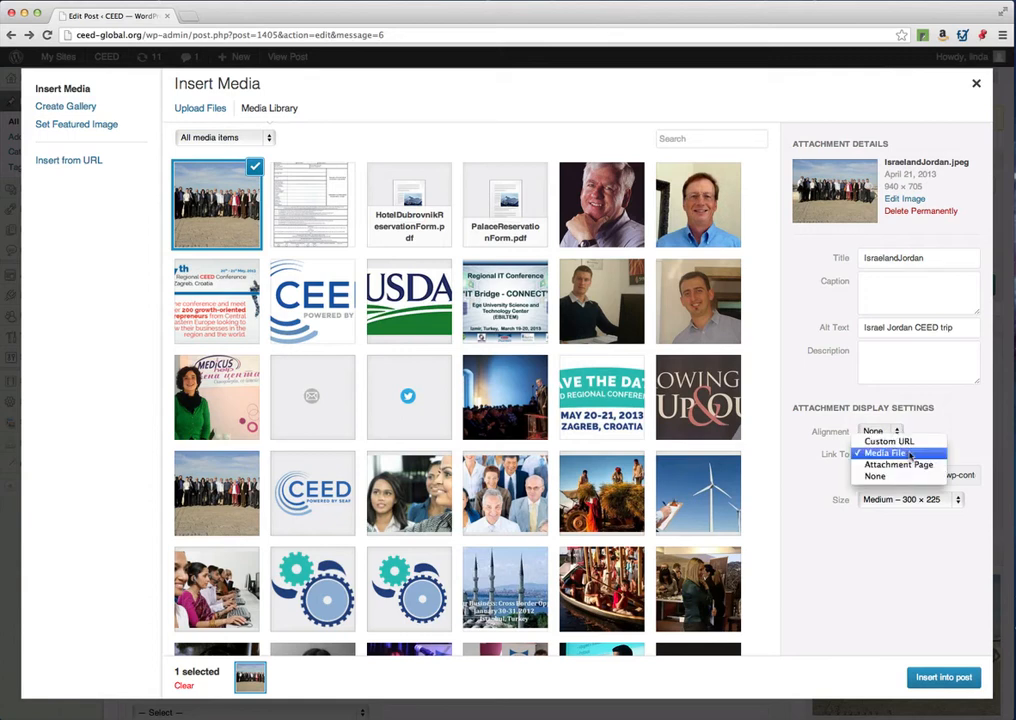
pyautogui.click(900, 477)
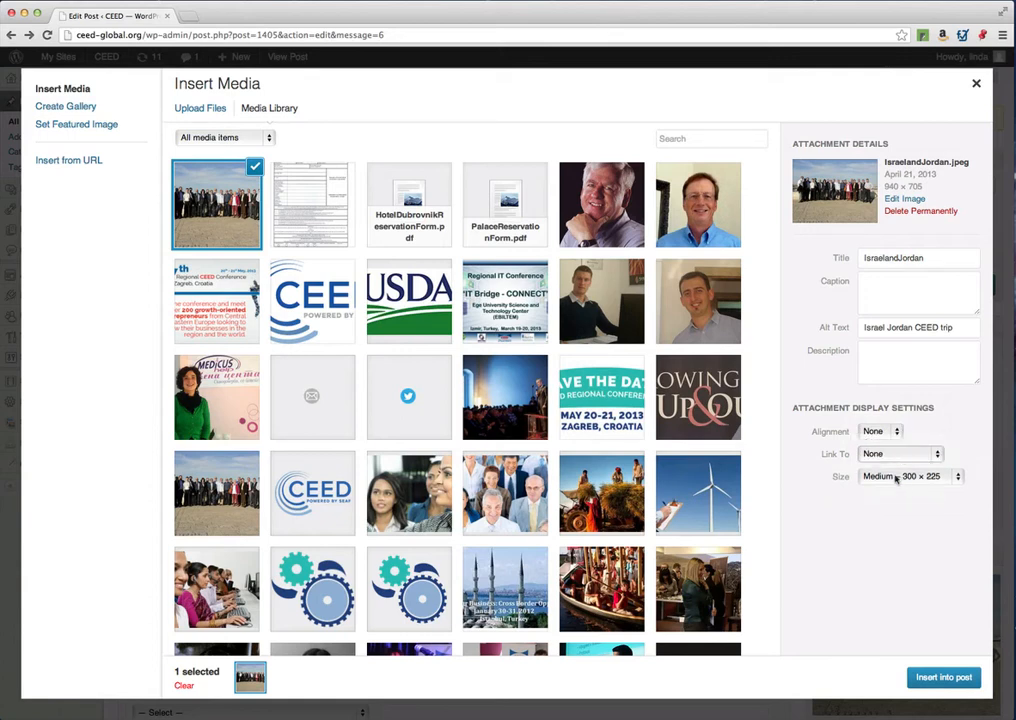
pyautogui.click(900, 477)
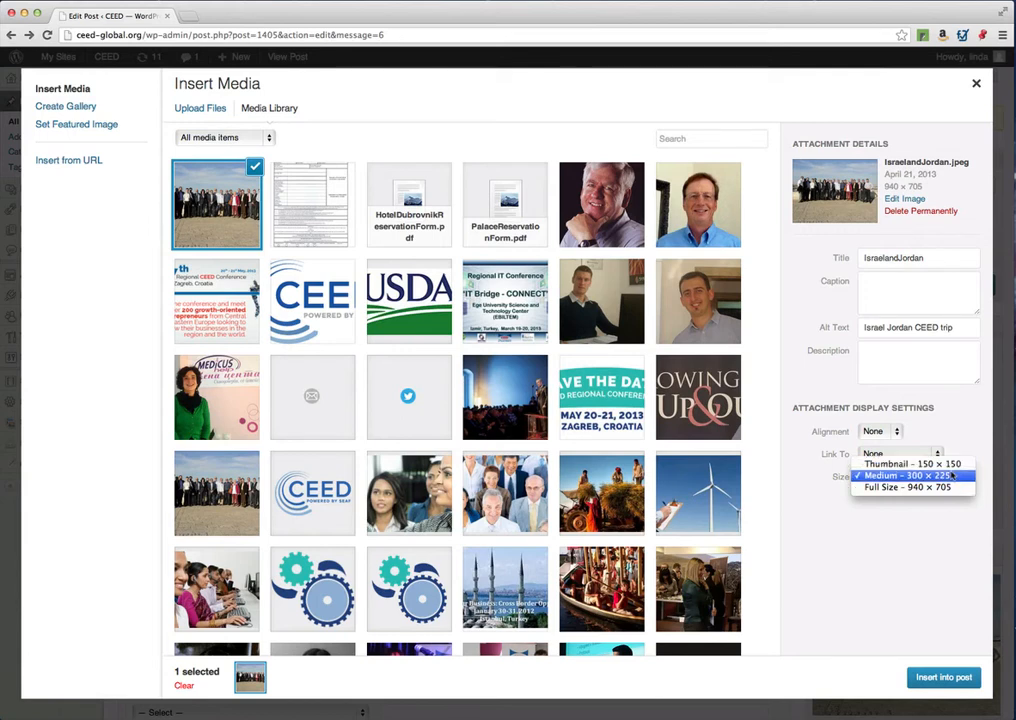
pyautogui.click(945, 477)
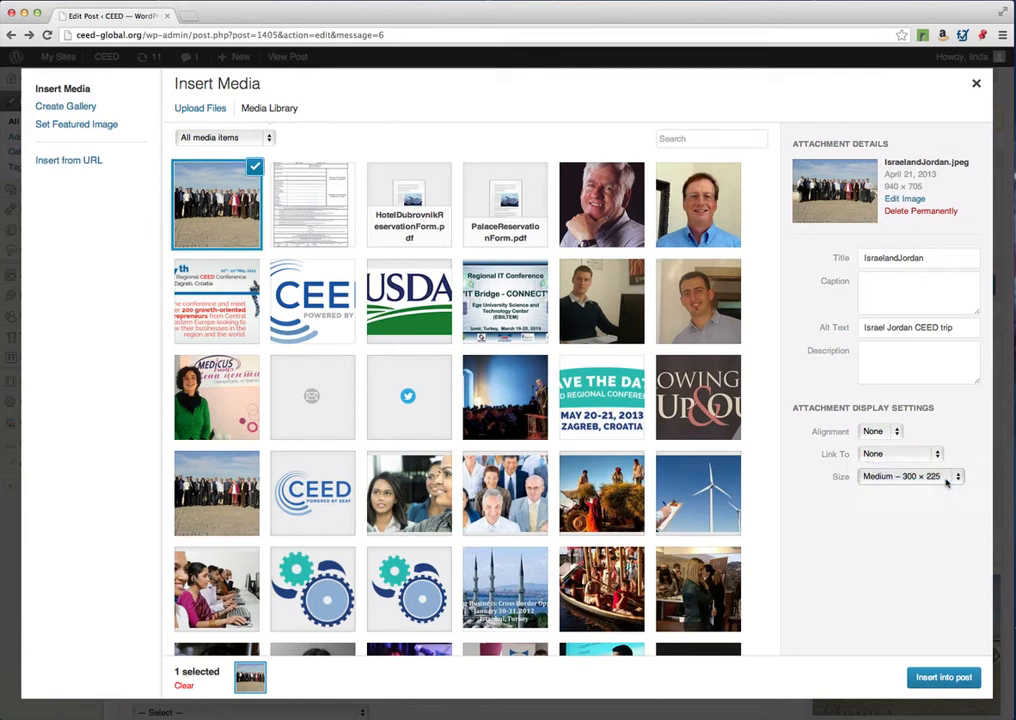
pyautogui.click(935, 677)
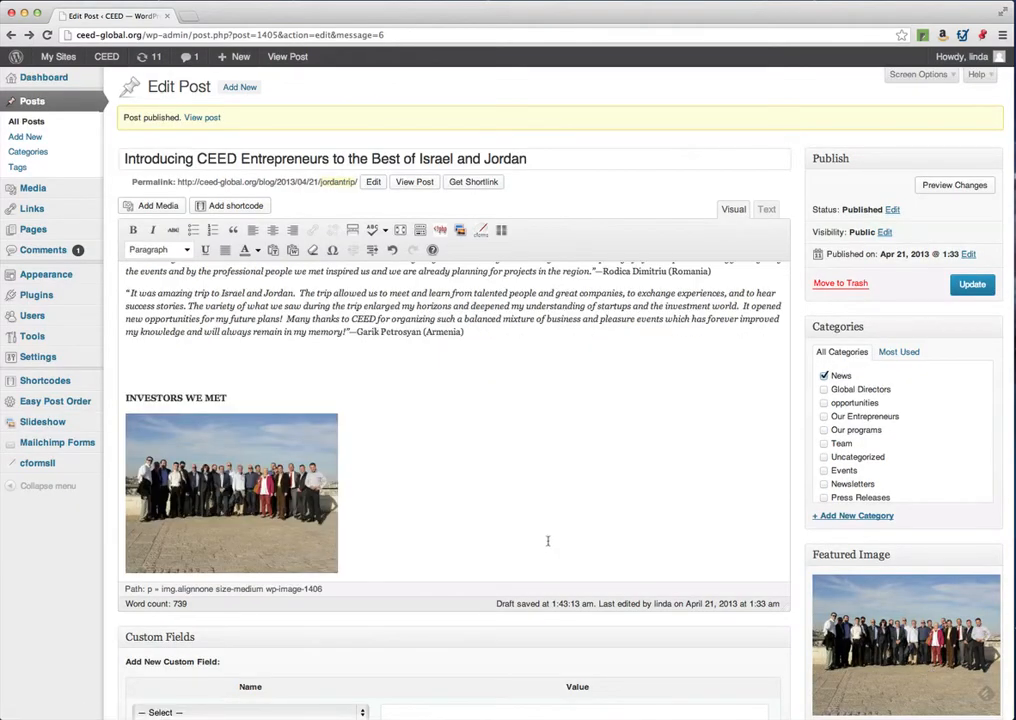
# - Add an empty paragraph after the FACILITATORS WE MET list at the end of the post body
pyautogui.scroll(-3, 547, 541)
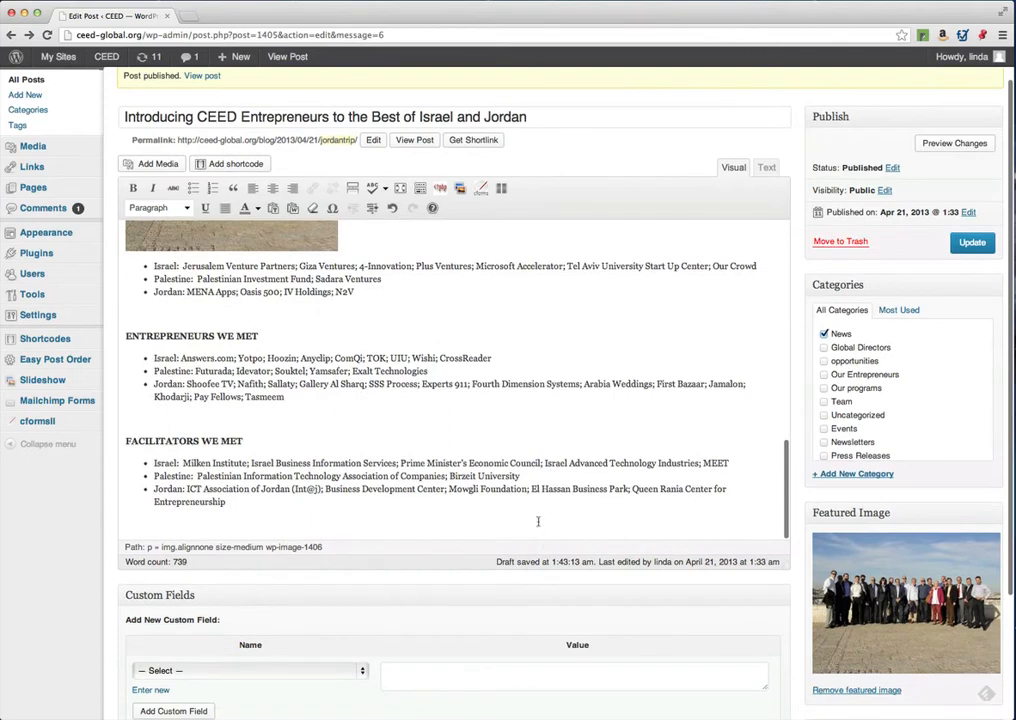
pyautogui.click(537, 519)
pyautogui.press('Return')
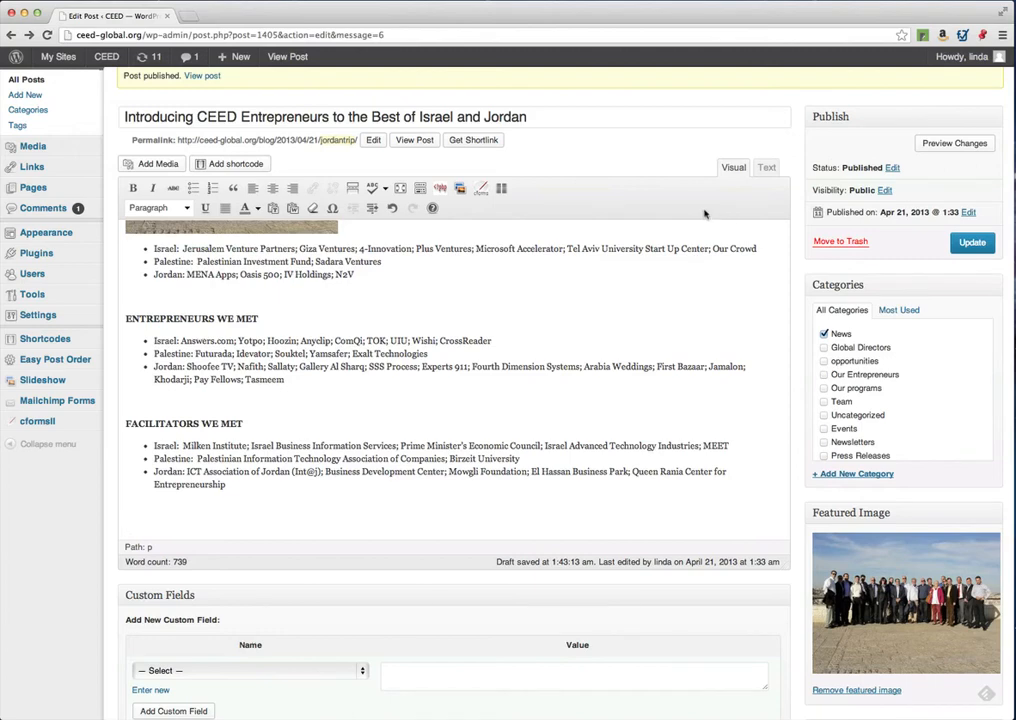
# - Insert HotelDubrovnikReservationForm.pdf from the media library there as a link to the media file
pyautogui.click(152, 165)
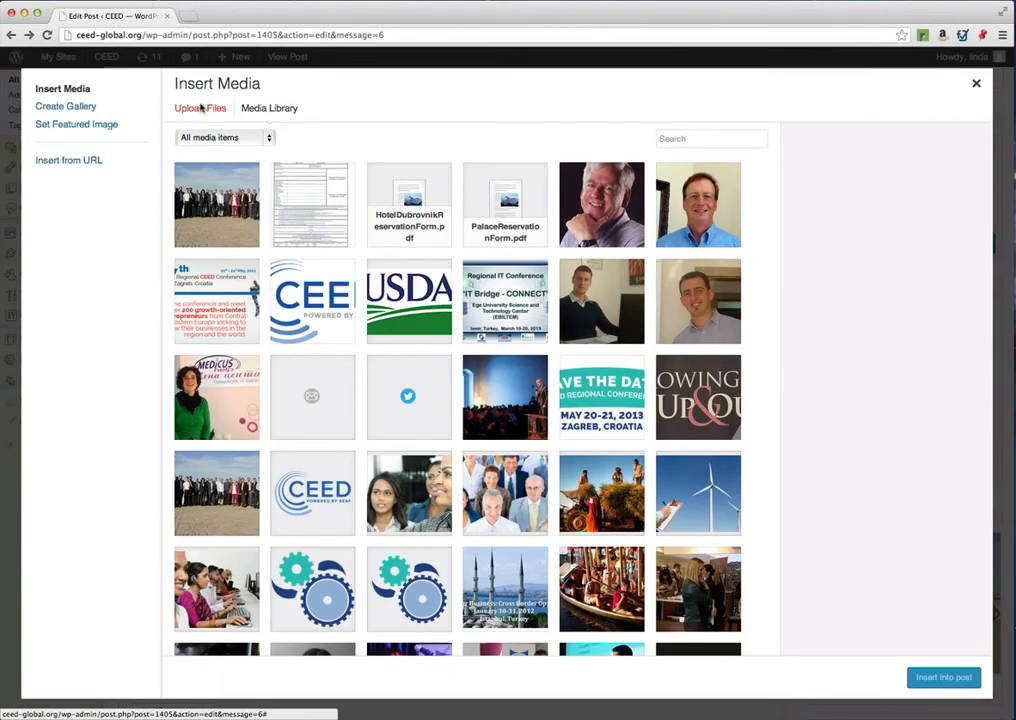
pyautogui.click(201, 109)
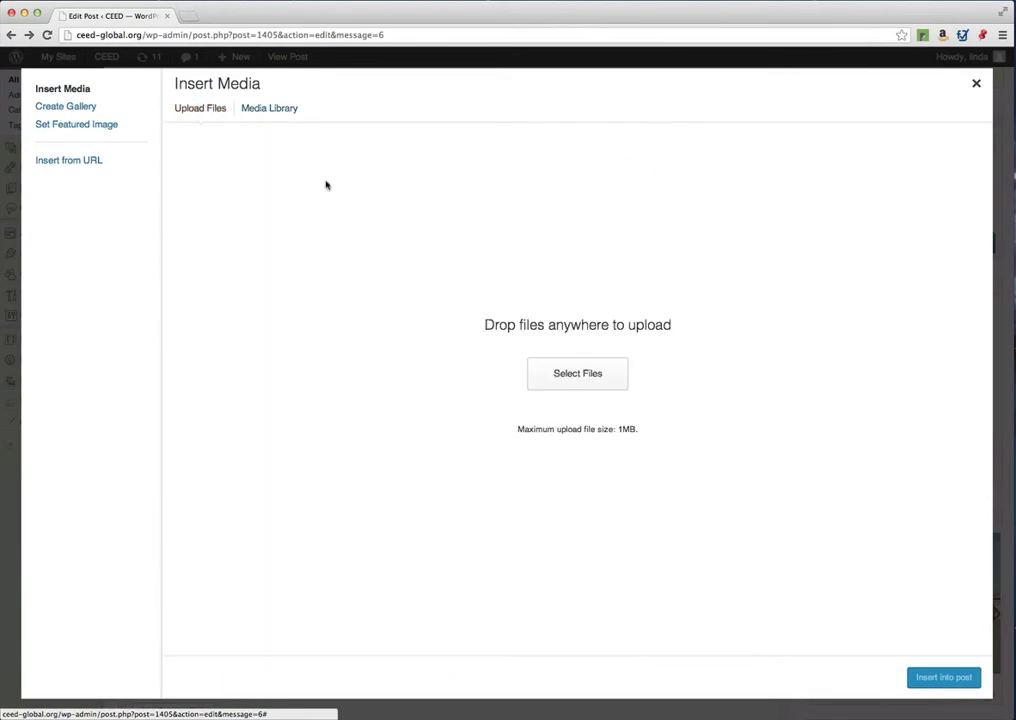
pyautogui.click(295, 112)
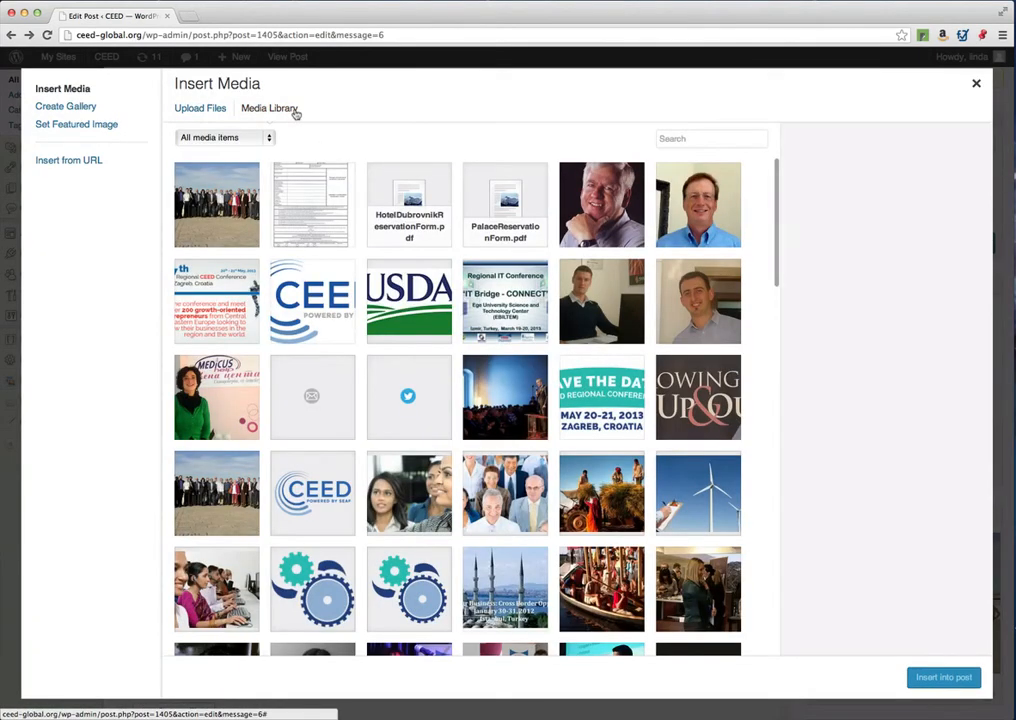
pyautogui.click(440, 234)
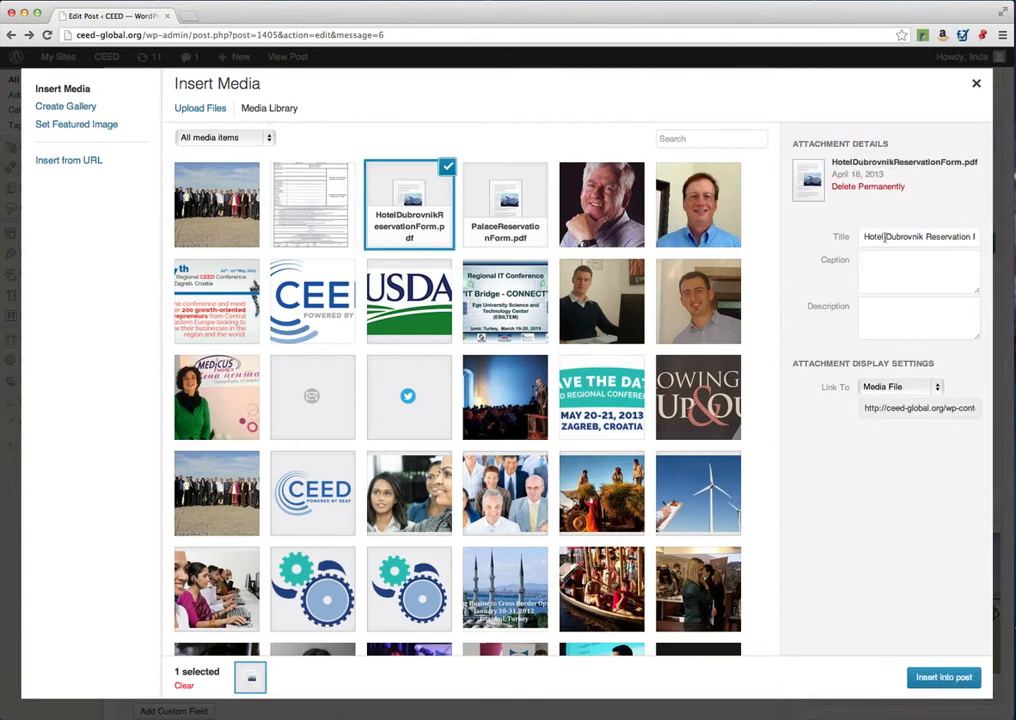
pyautogui.moveTo(885, 237); pyautogui.dragTo(986, 238)
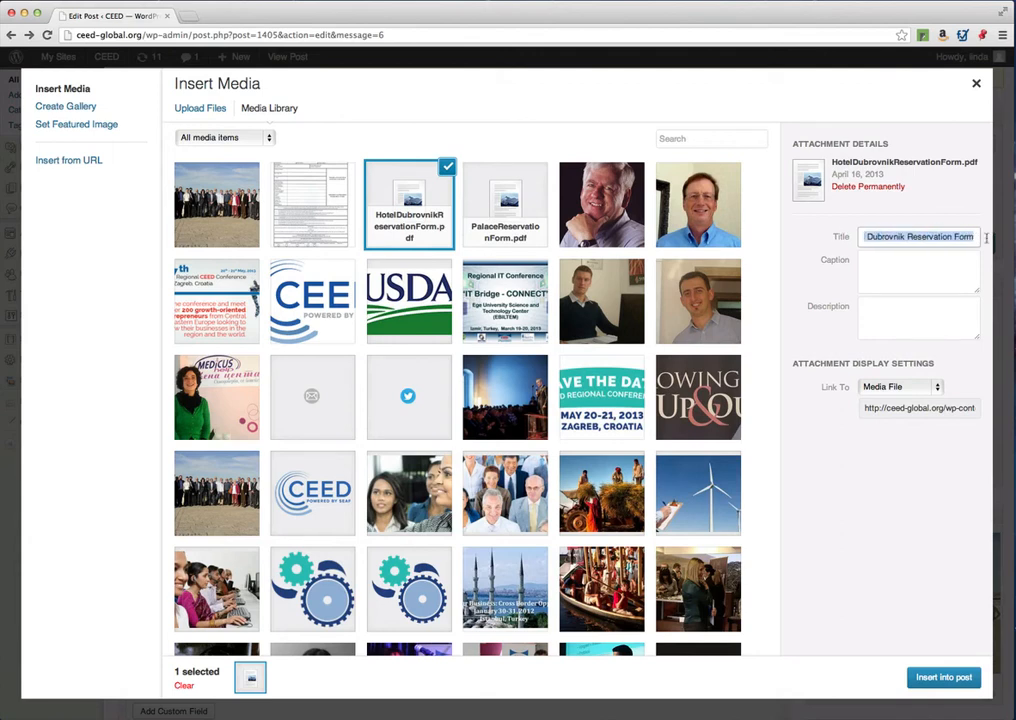
pyautogui.click(941, 237)
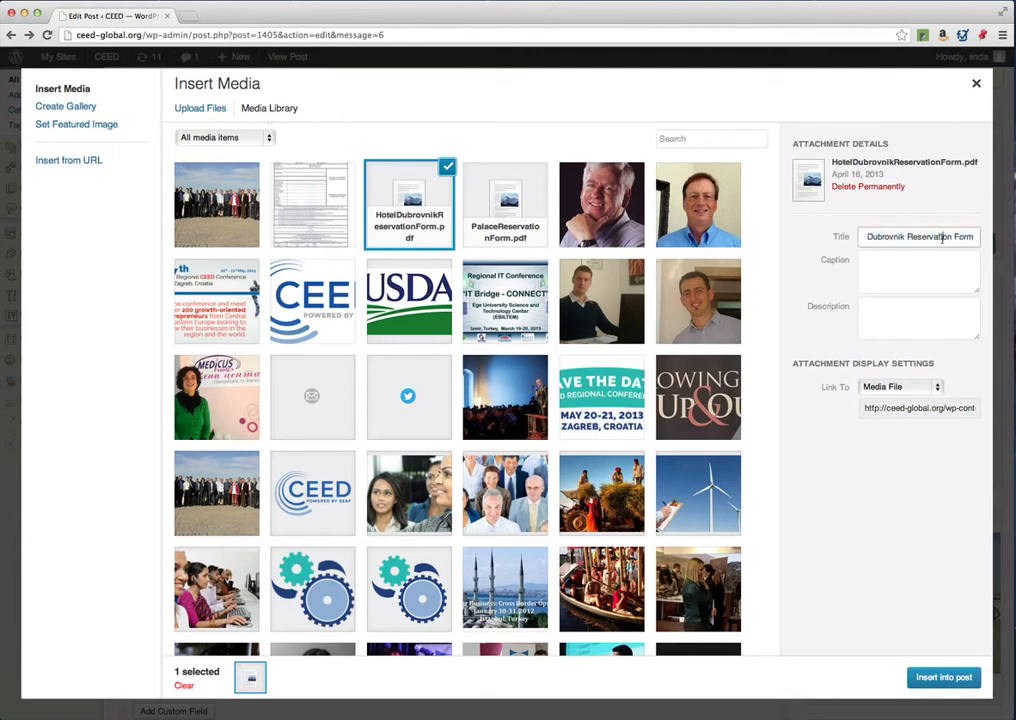
pyautogui.click(912, 387)
pyautogui.click(919, 387)
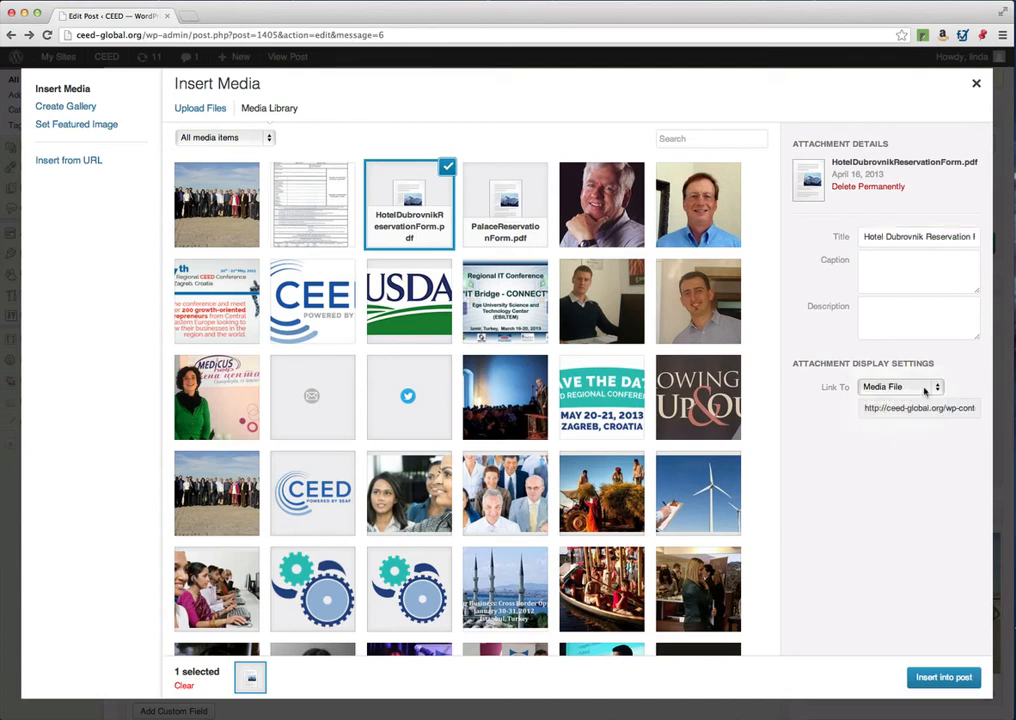
pyautogui.moveTo(883, 410); pyautogui.dragTo(984, 410)
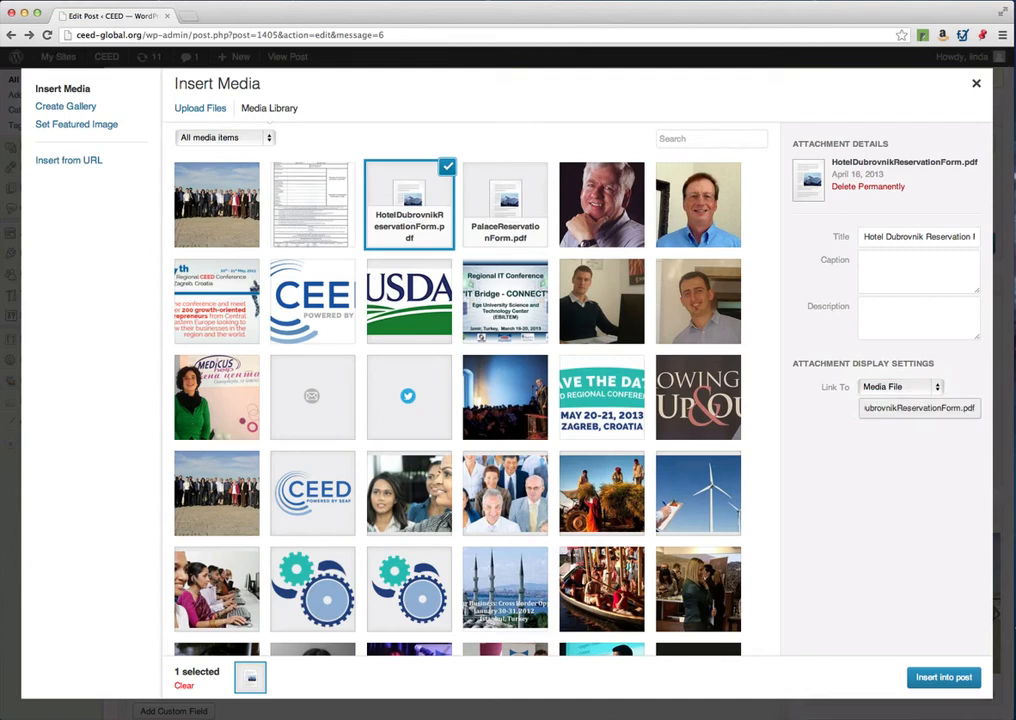
pyautogui.click(945, 677)
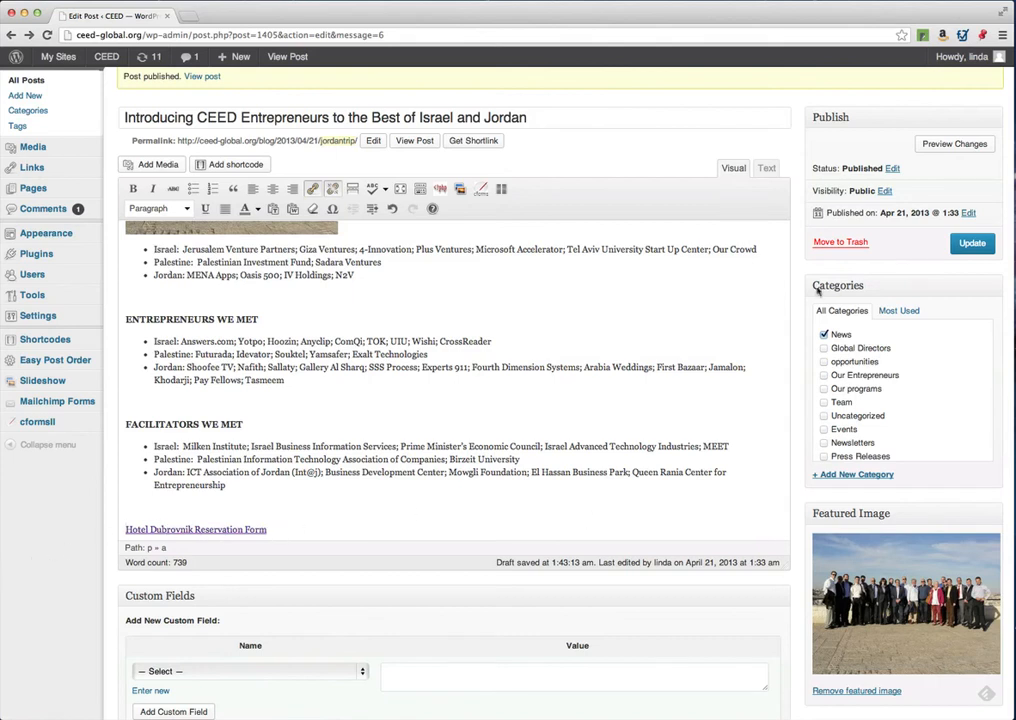
# - Preview the changes and scroll through the post to check the inline image and the new PDF link
pyautogui.click(970, 144)
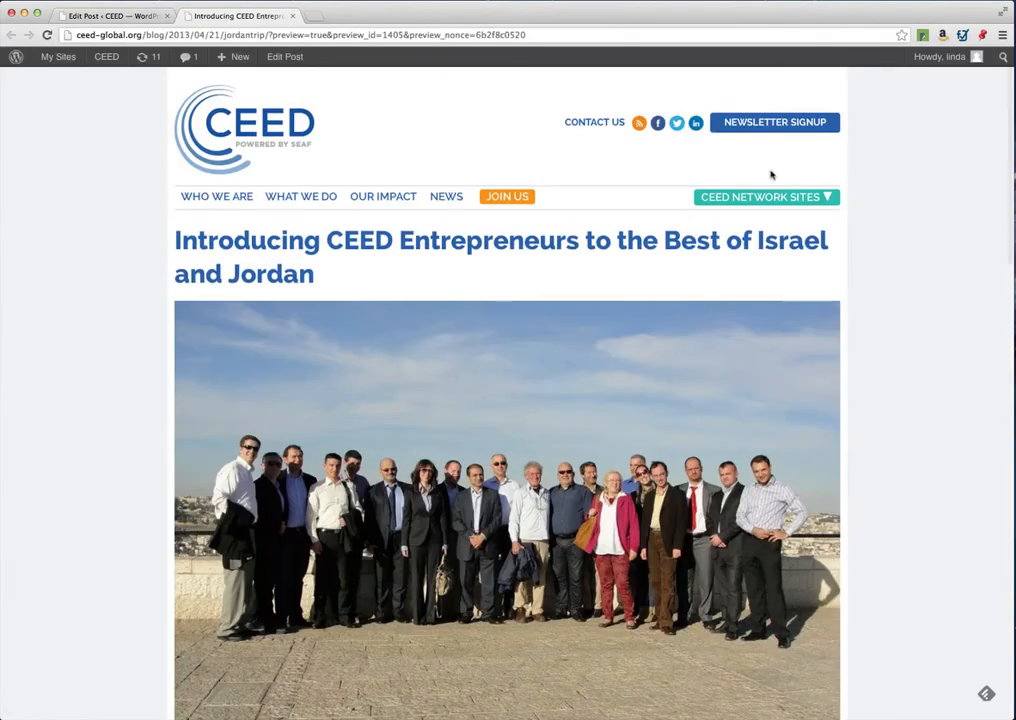
pyautogui.scroll(-5, 675, 222)
pyautogui.scroll(-10, 683, 225)
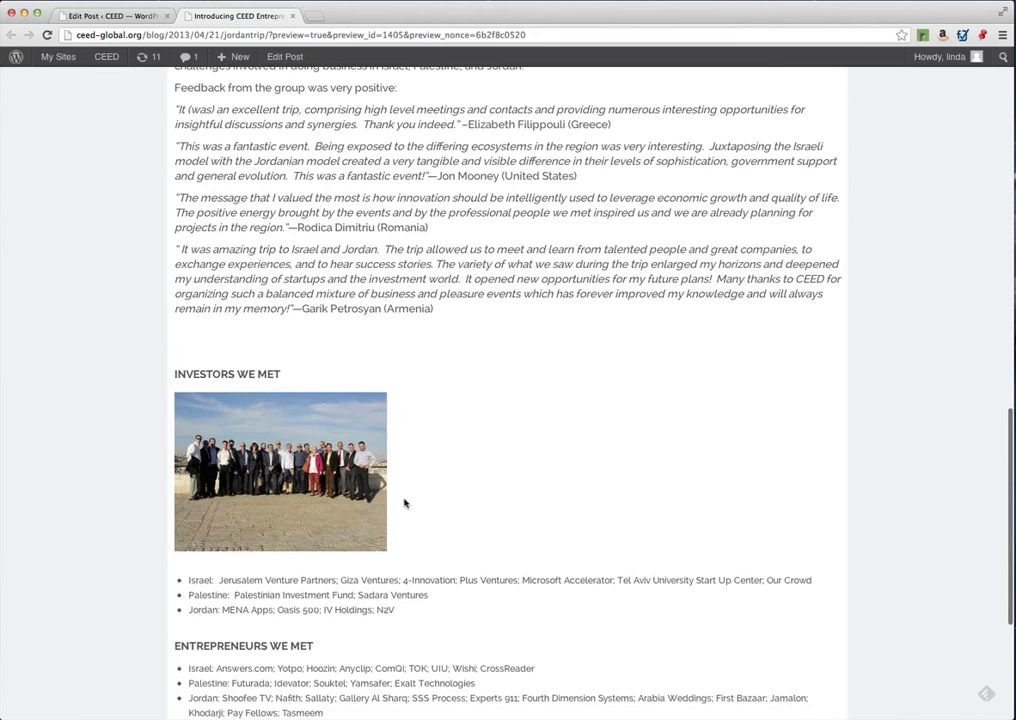
pyautogui.scroll(-6, 404, 500)
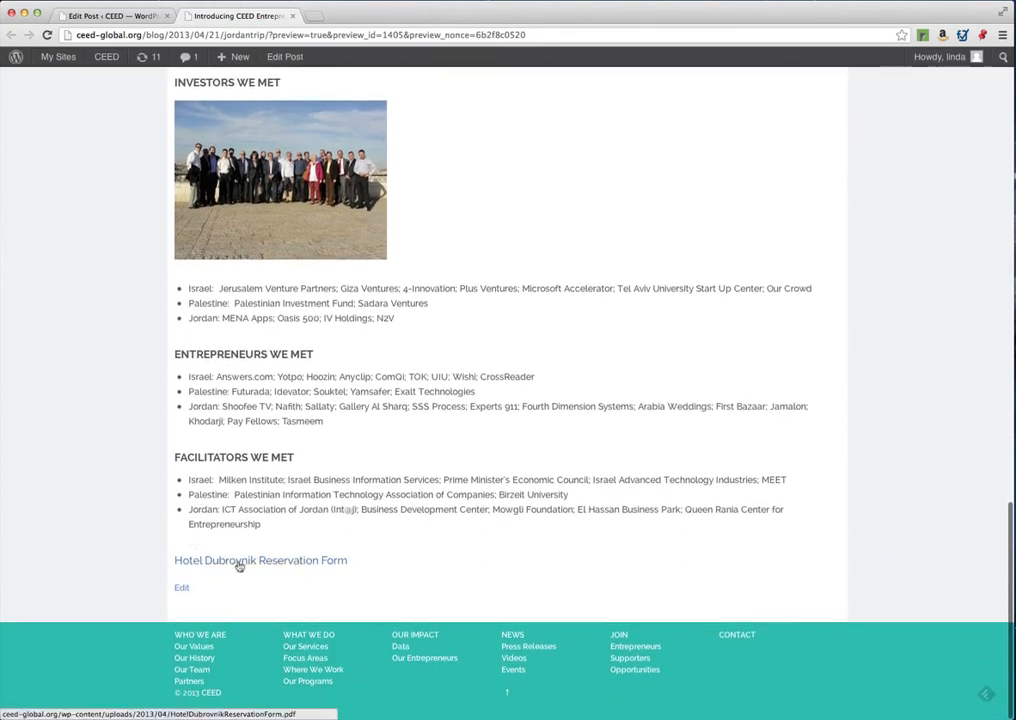
# - Open the Hotel Dubrovnik Reservation Form link from the preview, look over the PDF, and close its tab
pyautogui.click(287, 564)
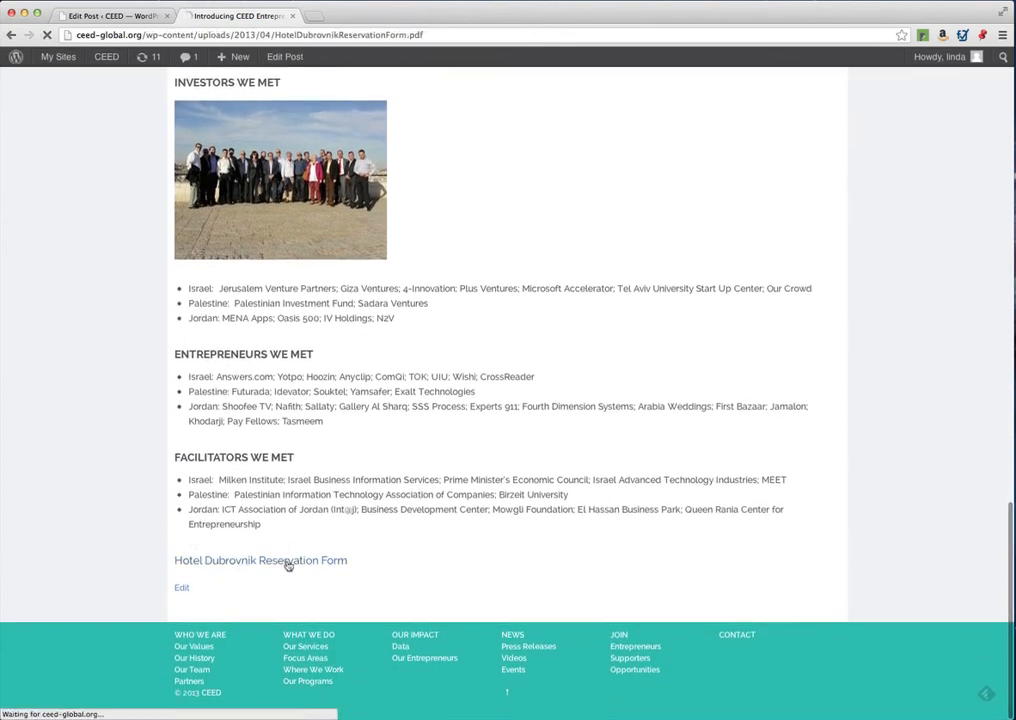
pyautogui.scroll(-5, 286, 561)
pyautogui.scroll(-3, 286, 558)
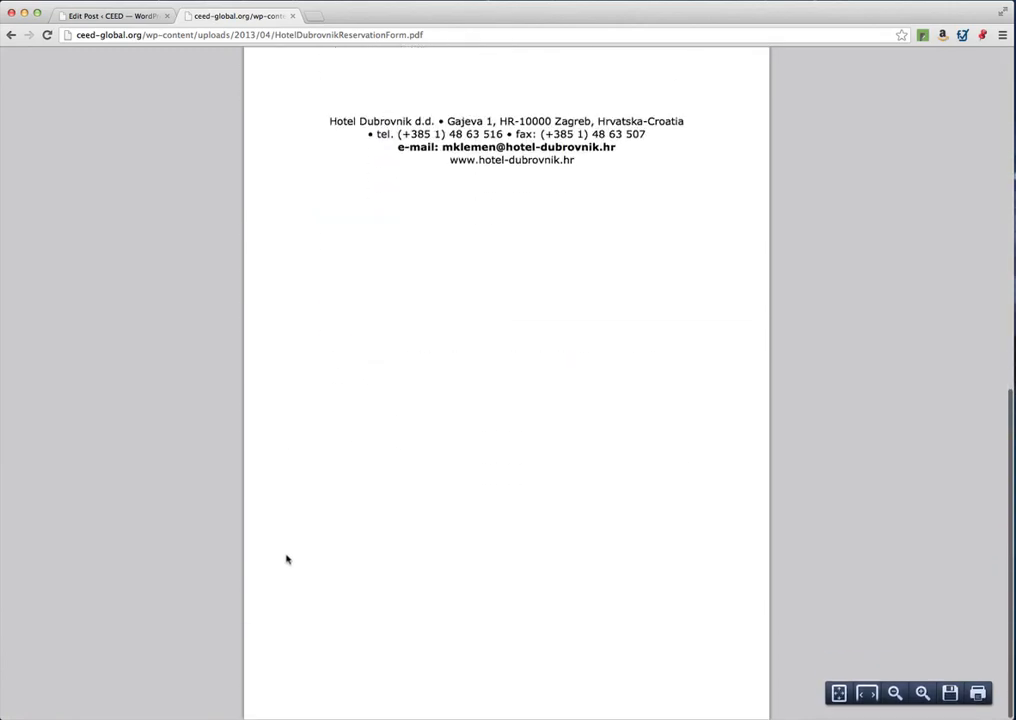
pyautogui.scroll(8, 286, 556)
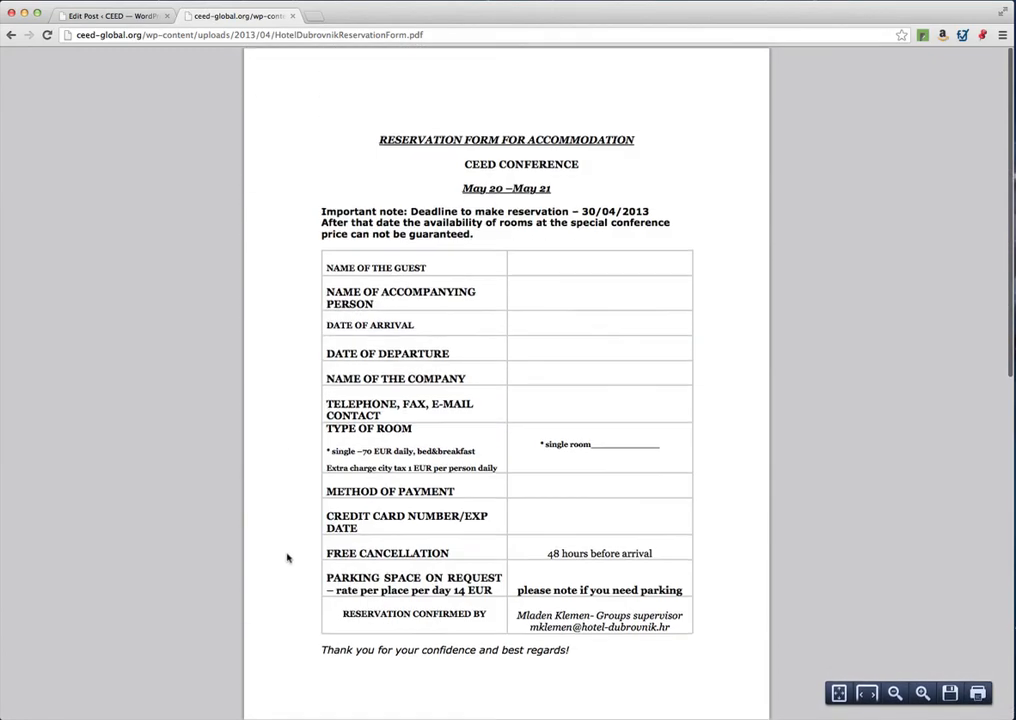
pyautogui.click(293, 17)
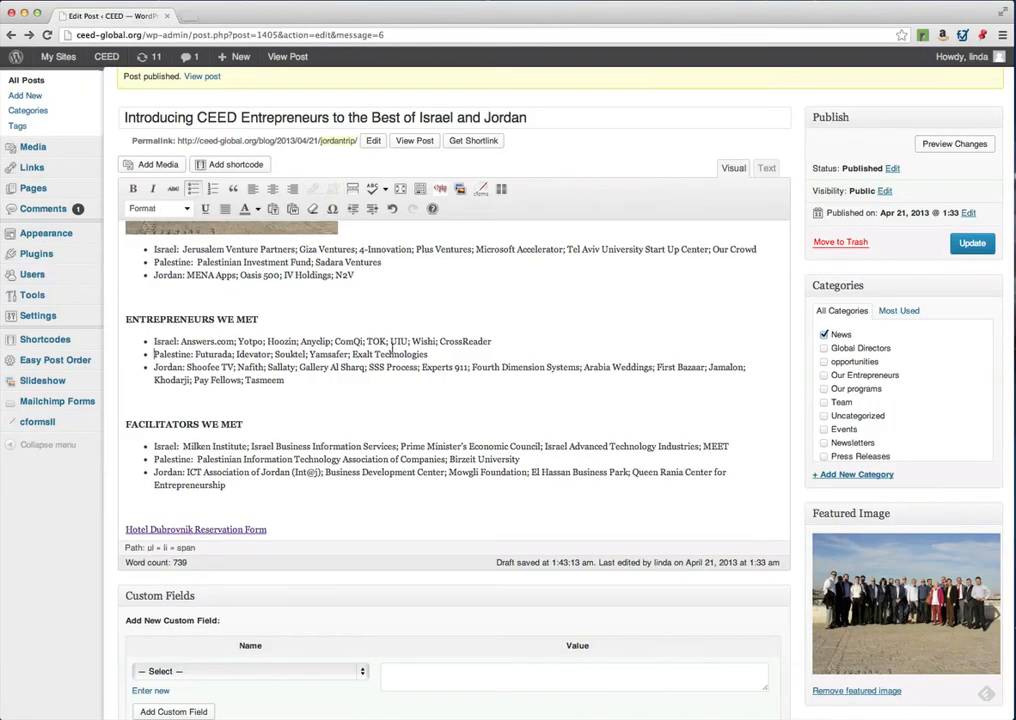